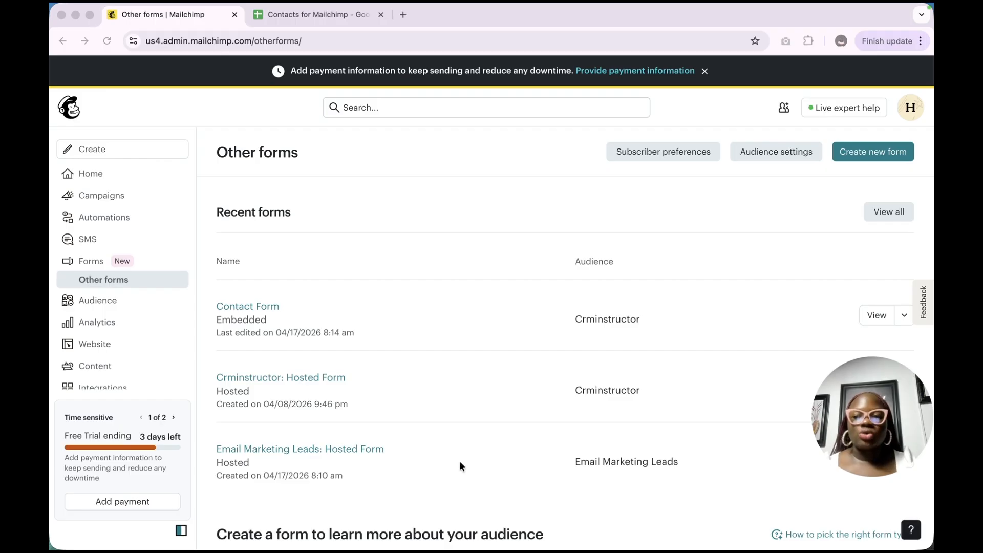
- Open the Brand Kit in the Content section and start setting up a custom brand manually
{"action": "scroll", "coordinate": [115, 321], "scroll_direction": "down", "scroll_amount": 1}
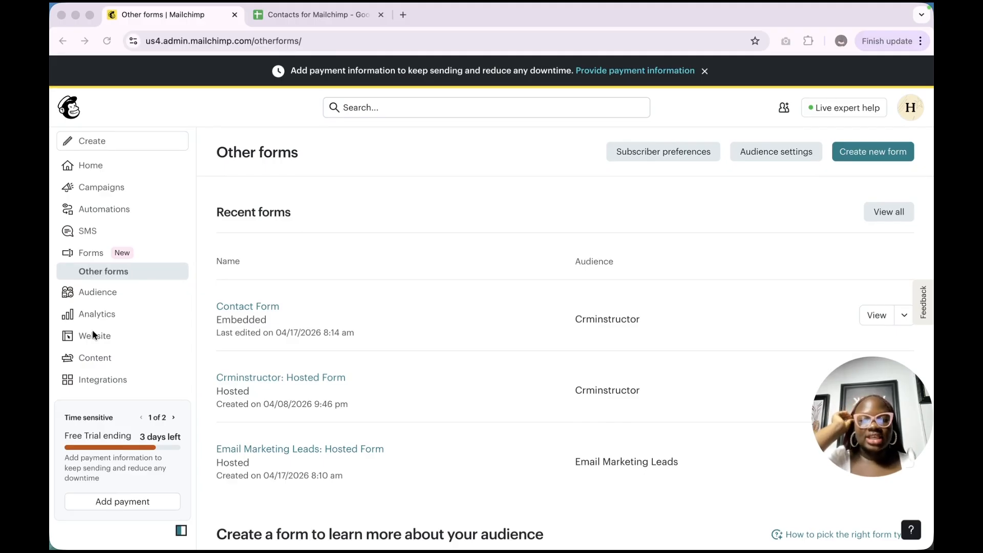
{"action": "left_click", "coordinate": [96, 358]}
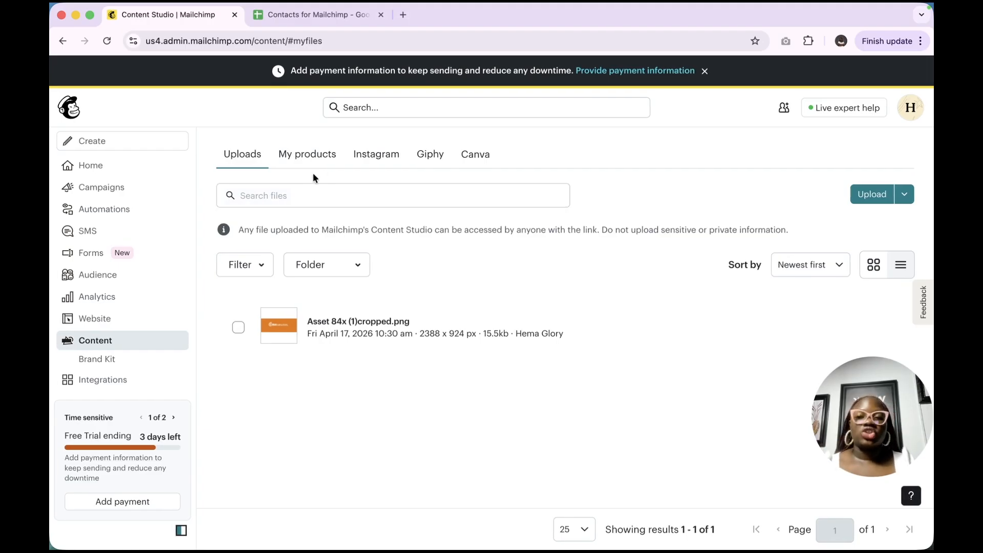
{"action": "left_click", "coordinate": [103, 364]}
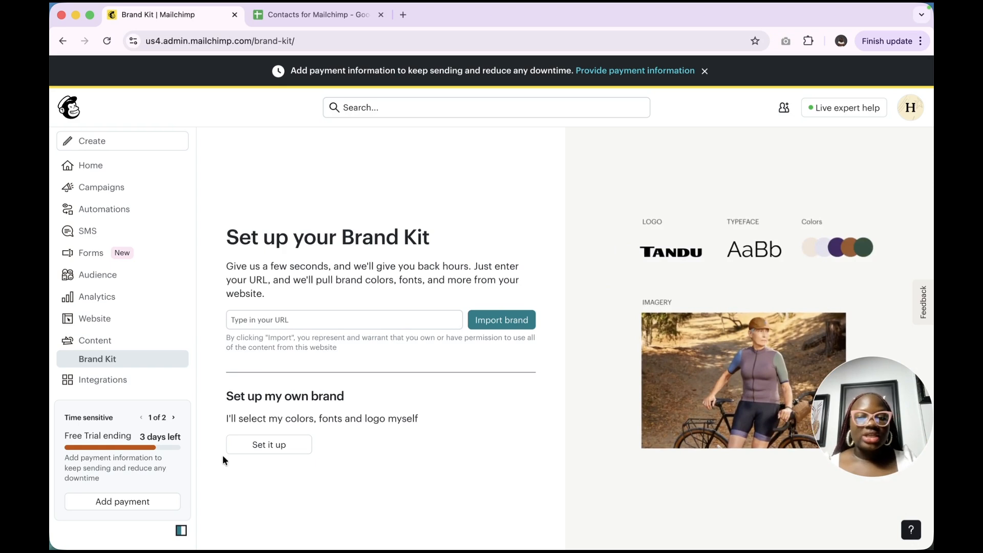
{"action": "left_click", "coordinate": [259, 451]}
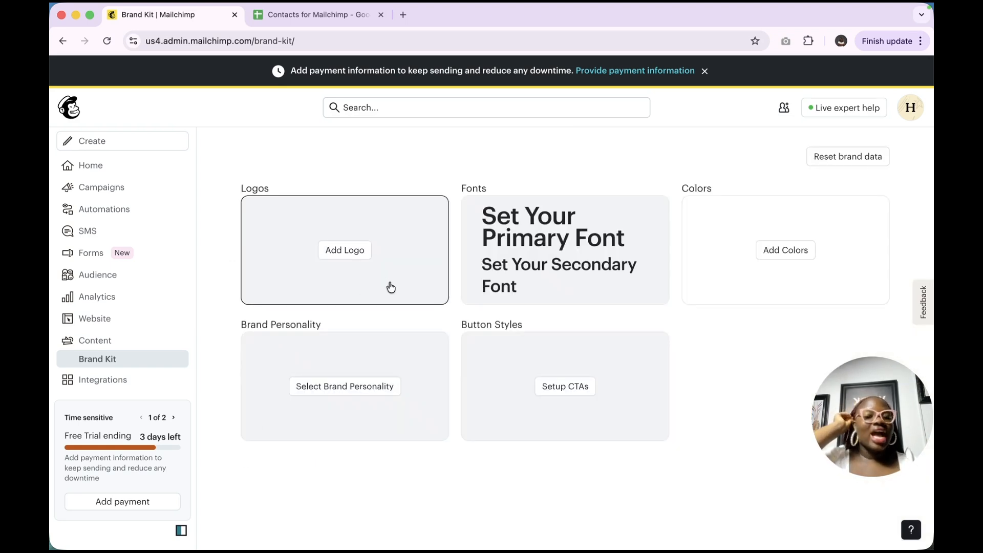
- Search the computer for "asset" and upload Asset 6@4x (1).png as the first Brand Kit logo
{"action": "left_click", "coordinate": [345, 250]}
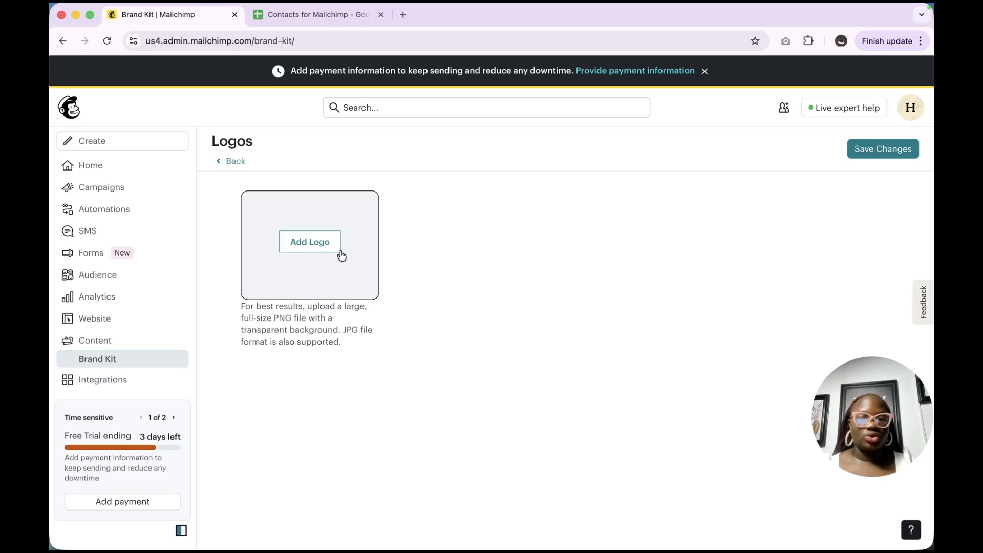
{"action": "left_click", "coordinate": [318, 246]}
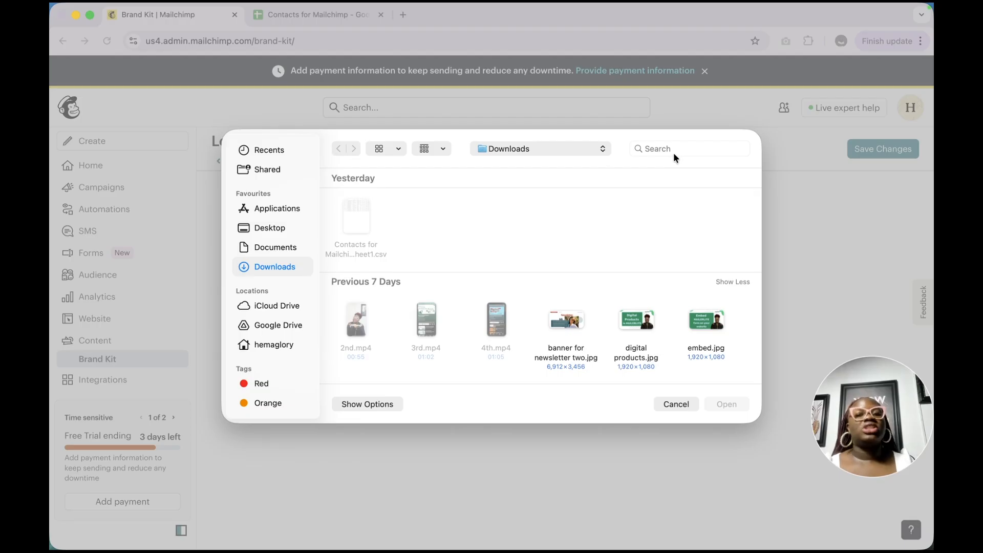
{"action": "left_click", "coordinate": [656, 149]}
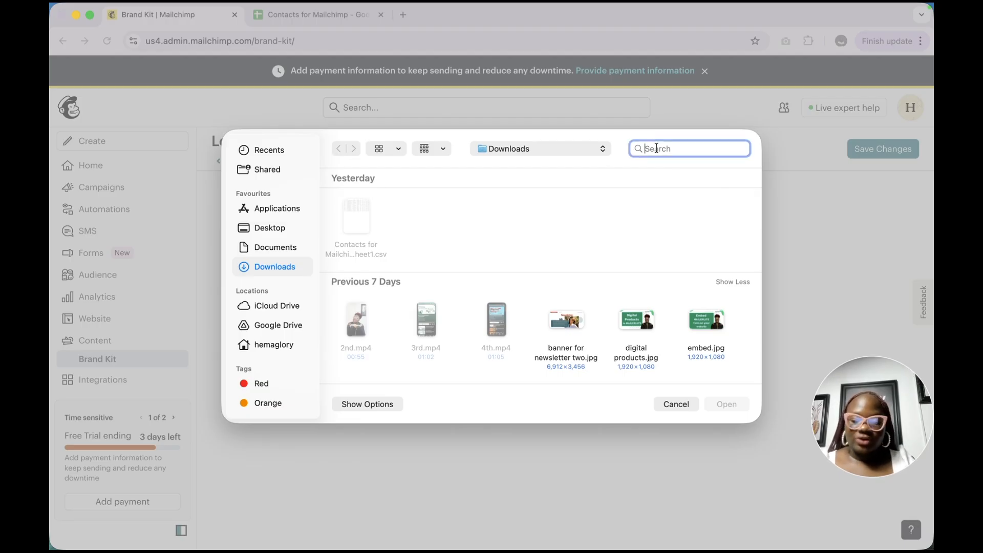
{"action": "type", "text": "asset"}
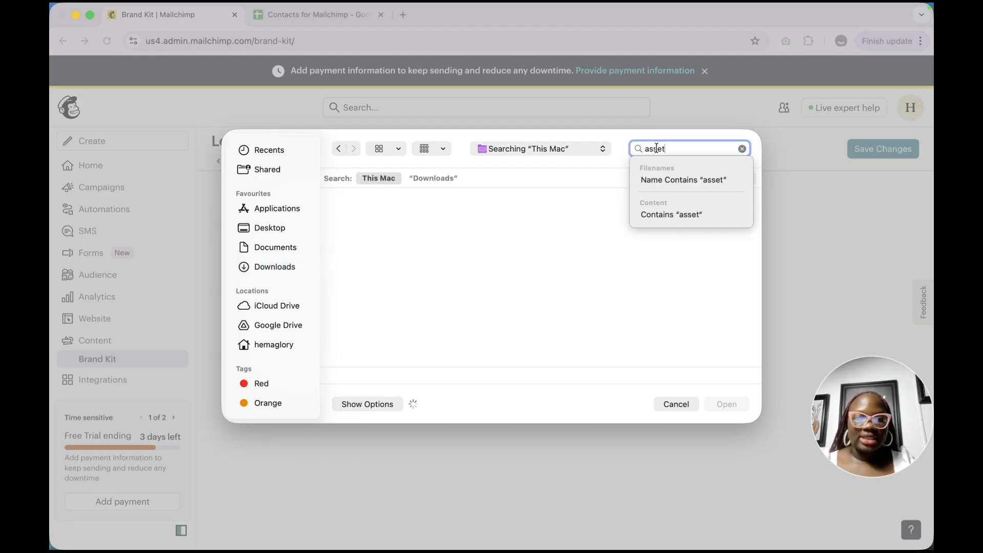
{"action": "type", "text": "s"}
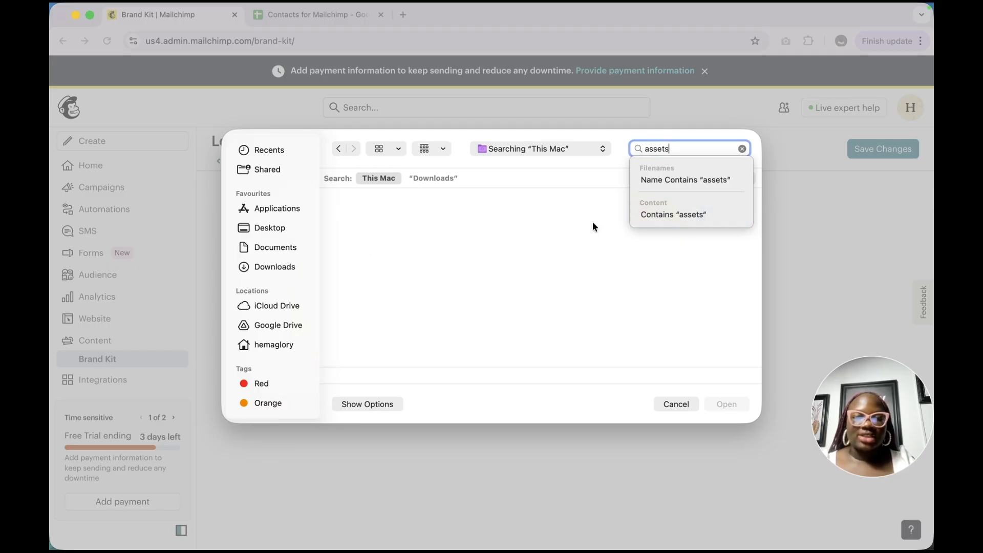
{"action": "key", "text": "BackSpace"}
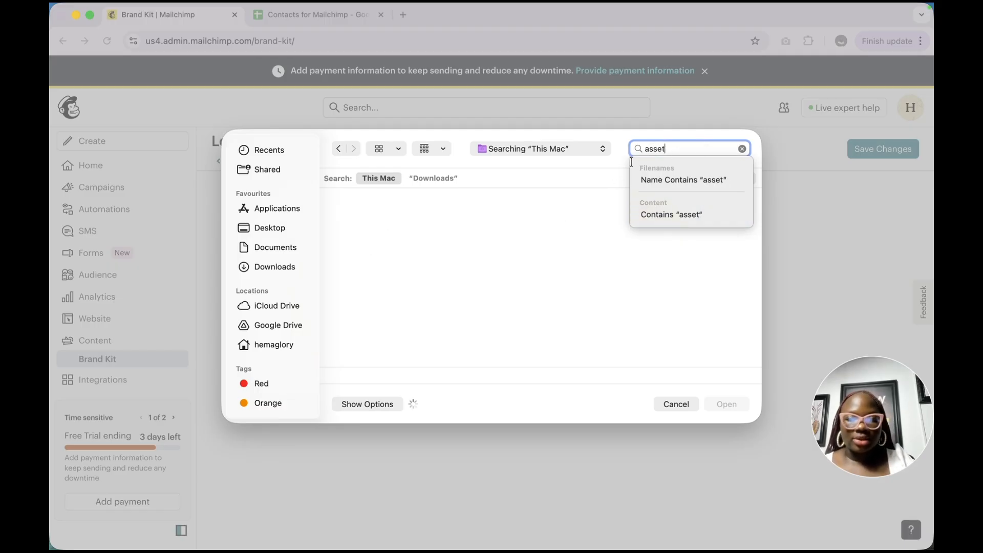
{"action": "left_click", "coordinate": [357, 239]}
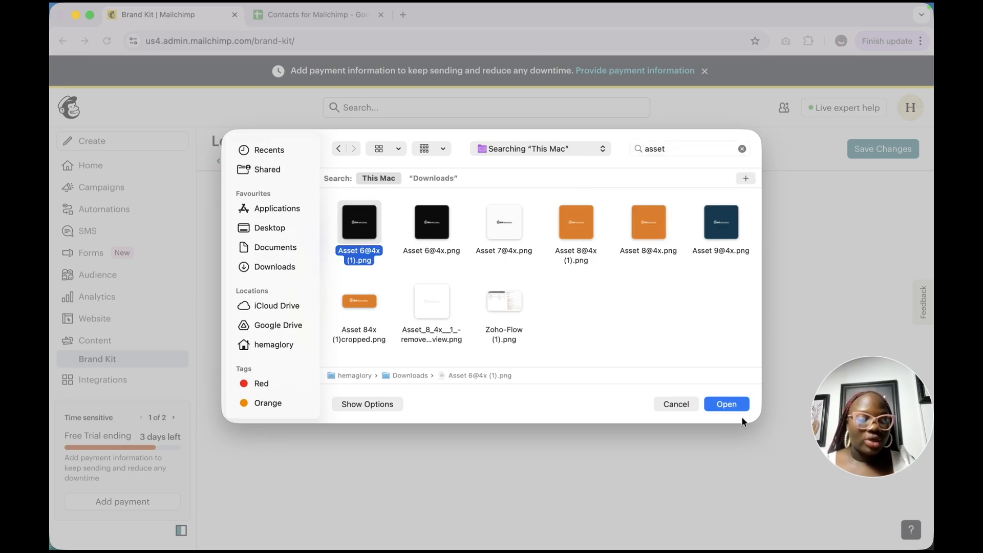
{"action": "left_click", "coordinate": [732, 405]}
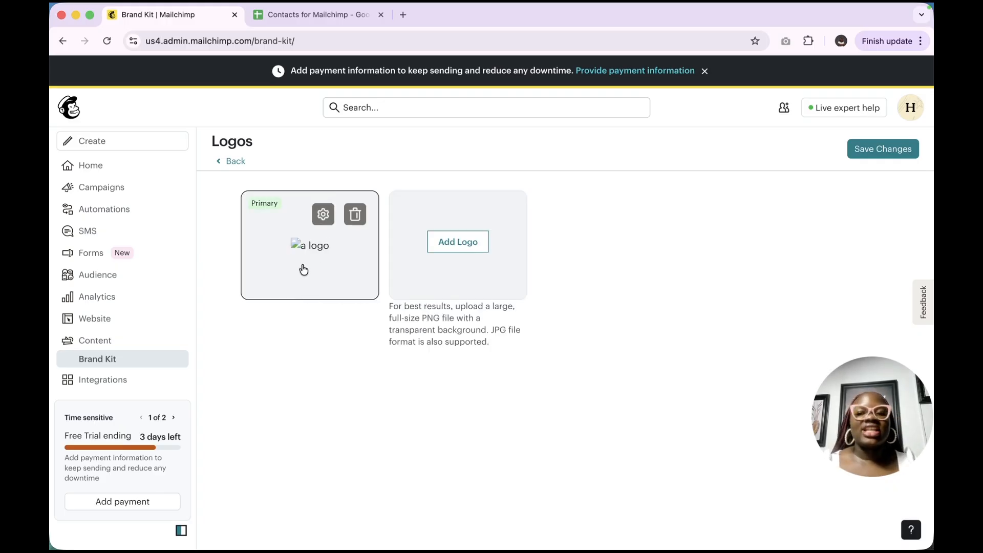
- Add two more logos from the asset image files and save the logo changes
{"action": "left_click", "coordinate": [454, 246]}
{"action": "scroll", "coordinate": [487, 302], "scroll_direction": "down", "scroll_amount": 1}
{"action": "left_click", "coordinate": [663, 149]}
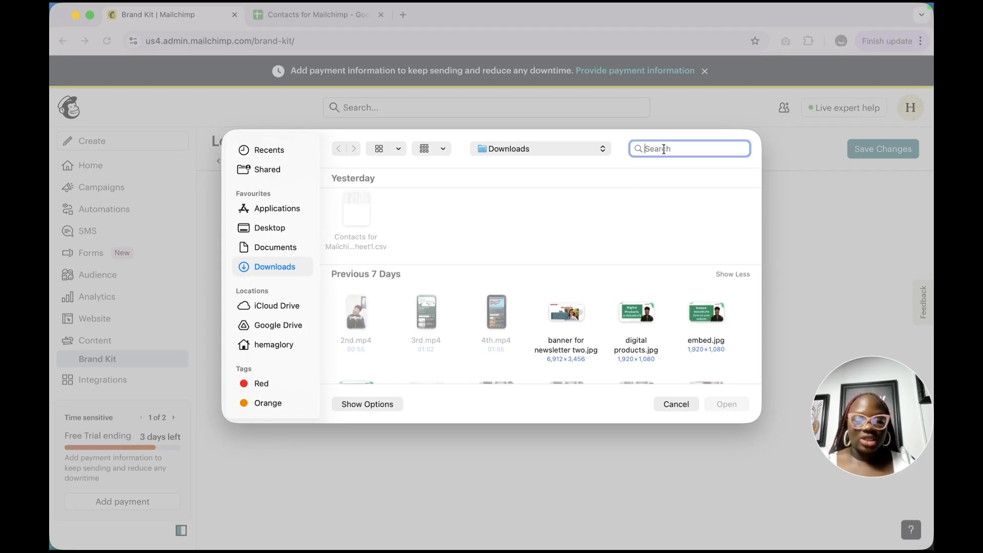
{"action": "type", "text": "as"}
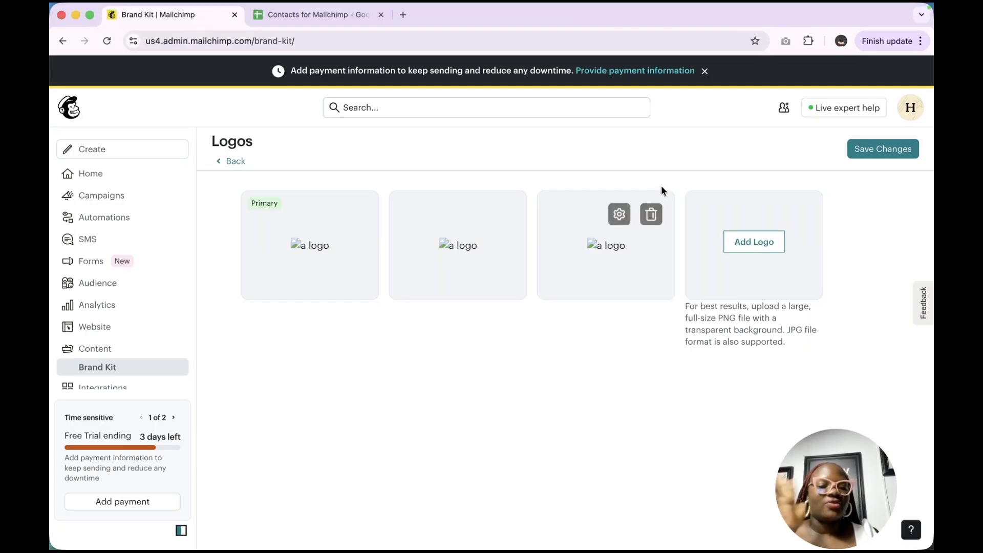
{"action": "left_click", "coordinate": [873, 149]}
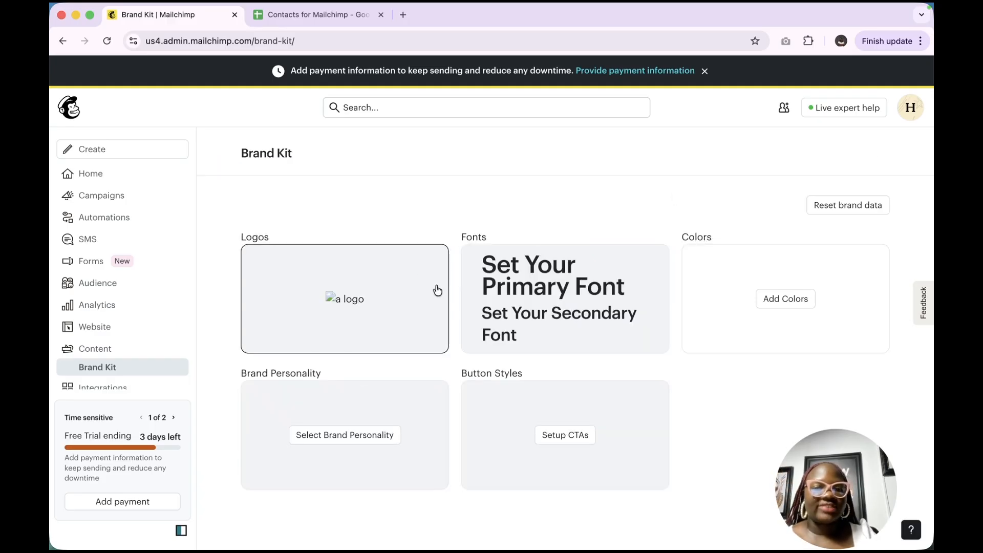
- Open the Brand Kit's font settings and set the Headings font to Arial
{"action": "left_click", "coordinate": [545, 270]}
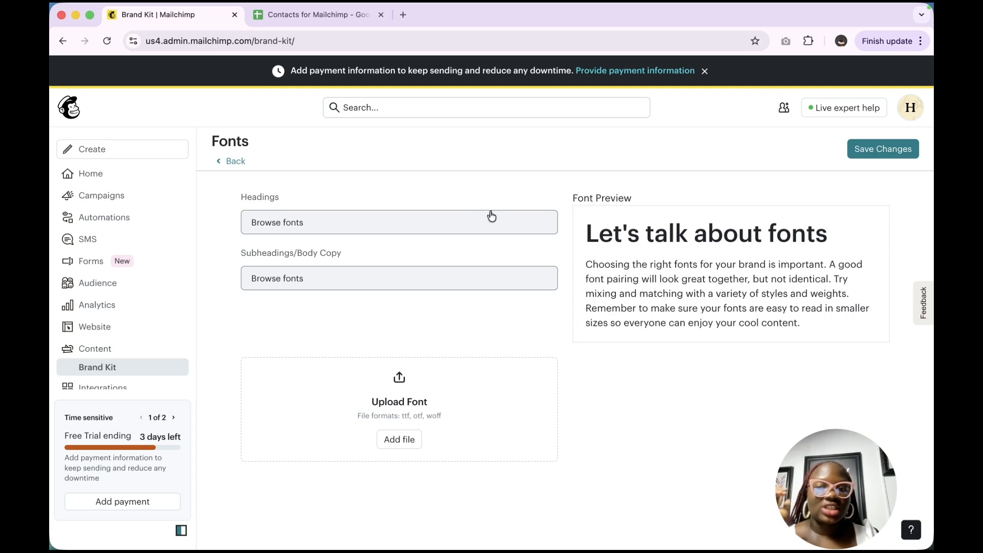
{"action": "left_click", "coordinate": [472, 225]}
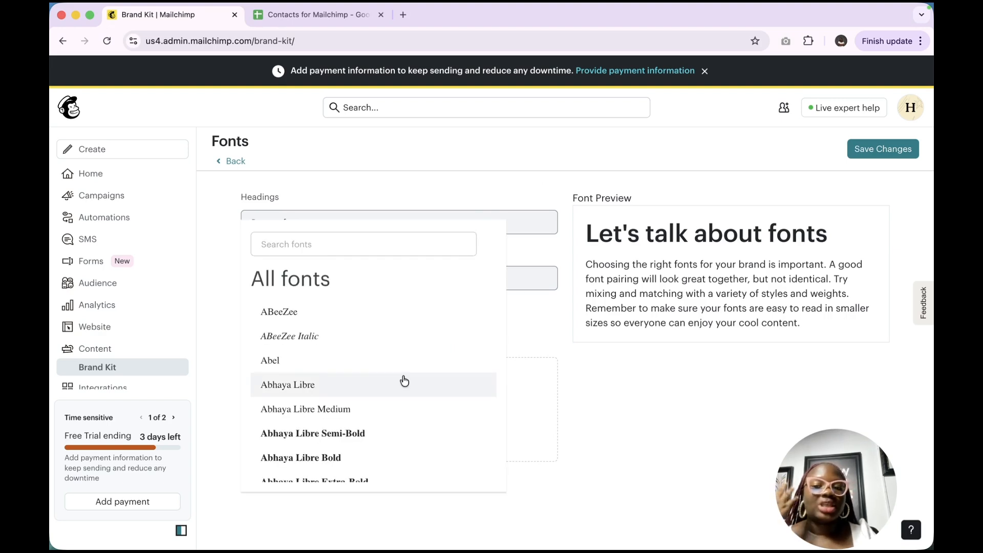
{"action": "left_click", "coordinate": [286, 244]}
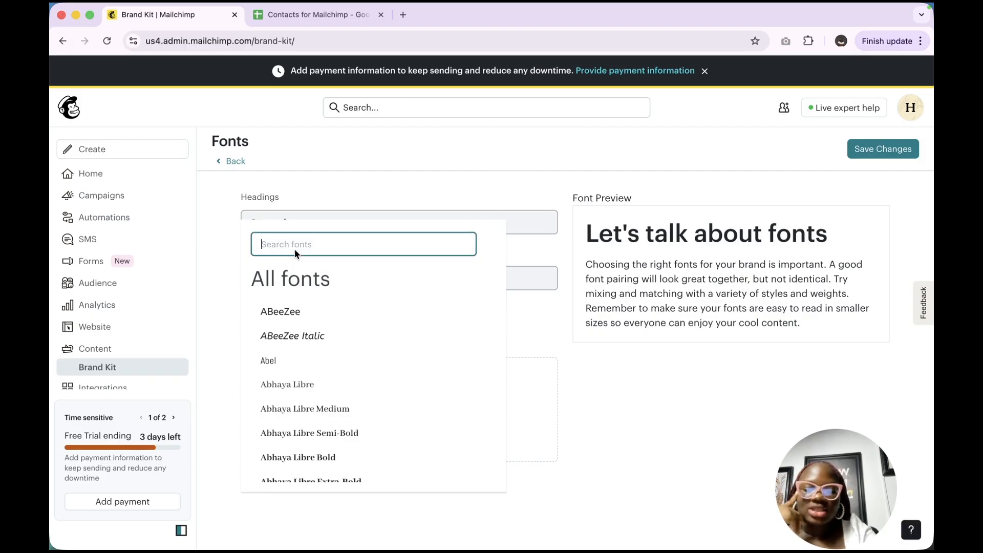
{"action": "type", "text": "ara"}
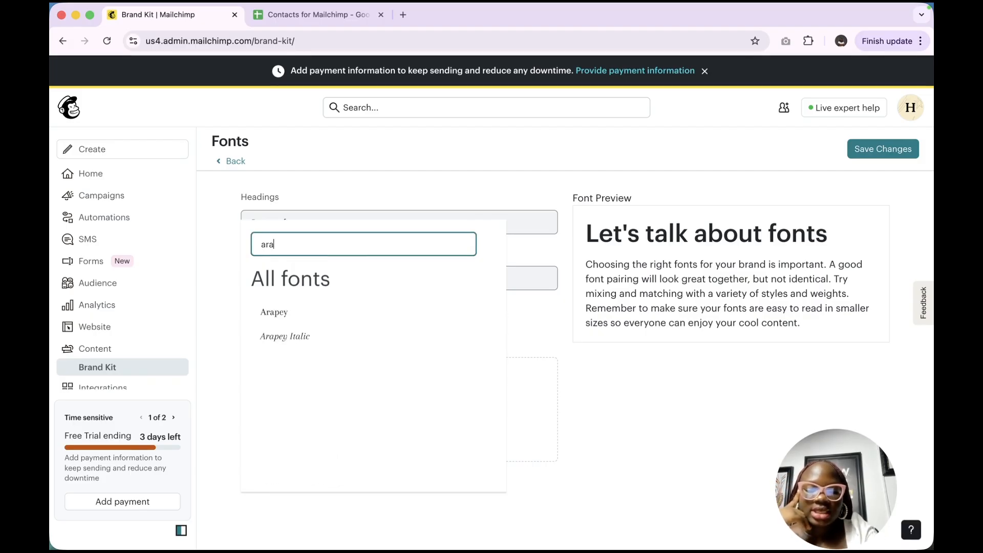
{"action": "type", "text": "il"}
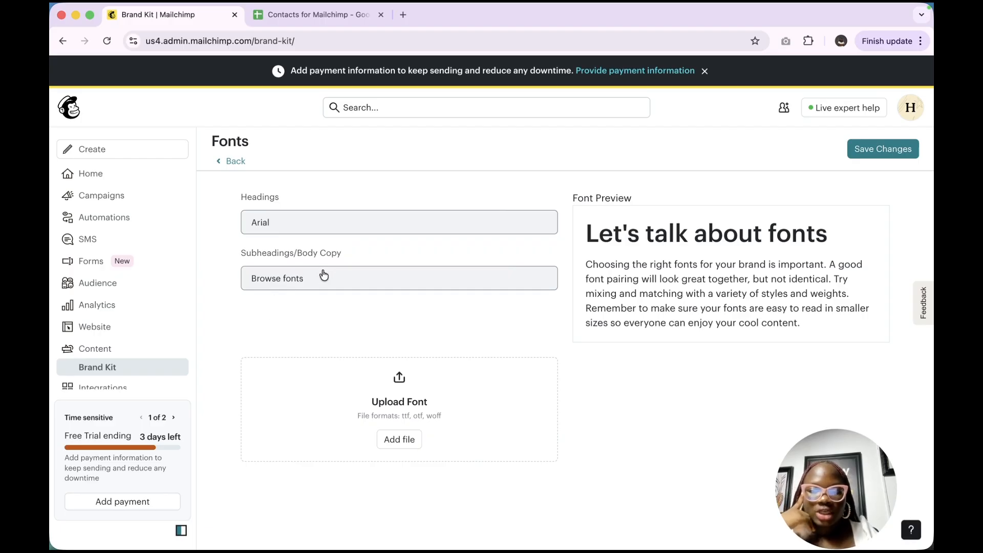
- Change the Headings font to Bitter Bold
{"action": "left_click", "coordinate": [274, 231]}
{"action": "scroll", "coordinate": [299, 394], "scroll_direction": "down", "scroll_amount": 10}
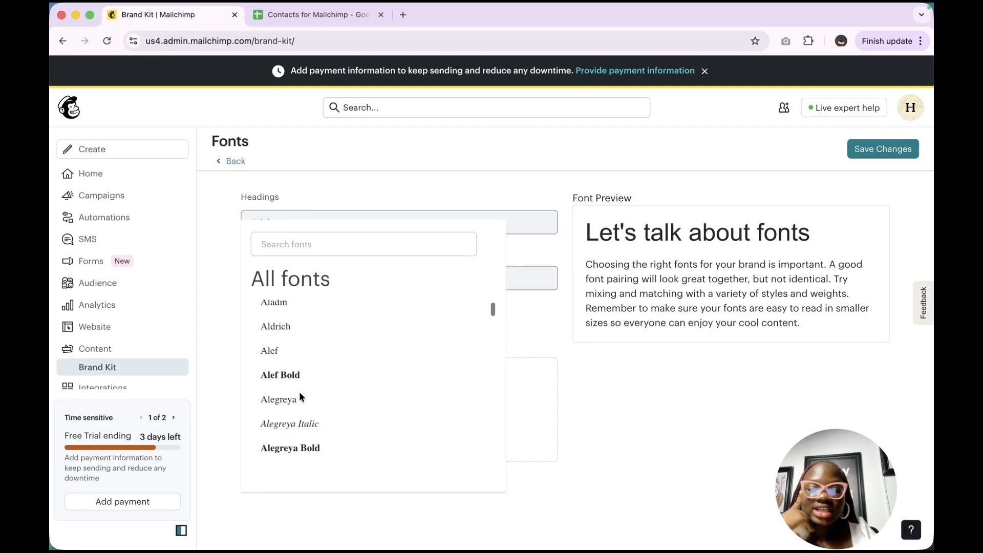
{"action": "scroll", "coordinate": [299, 392], "scroll_direction": "down", "scroll_amount": 15}
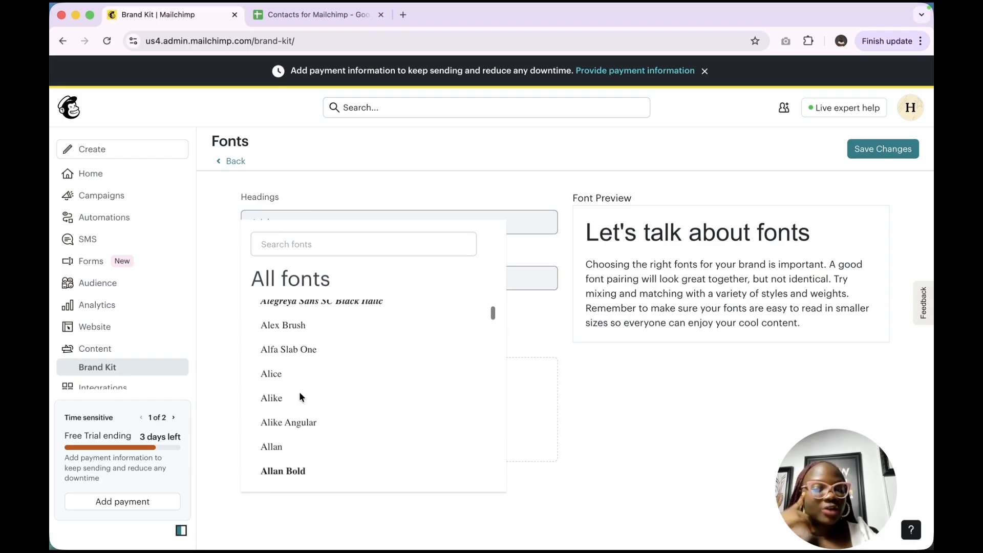
{"action": "scroll", "coordinate": [303, 372], "scroll_direction": "down", "scroll_amount": 15}
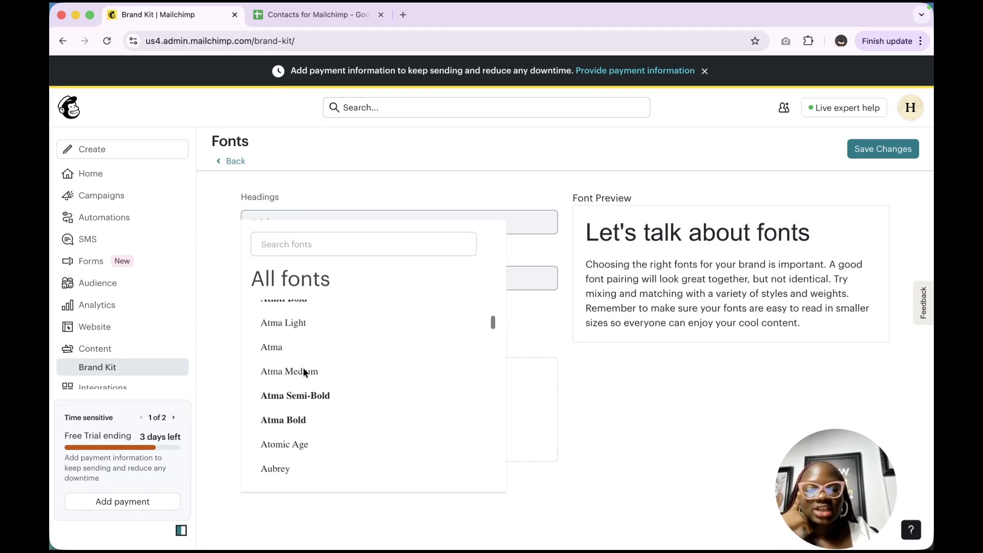
{"action": "scroll", "coordinate": [303, 367], "scroll_direction": "down", "scroll_amount": 5}
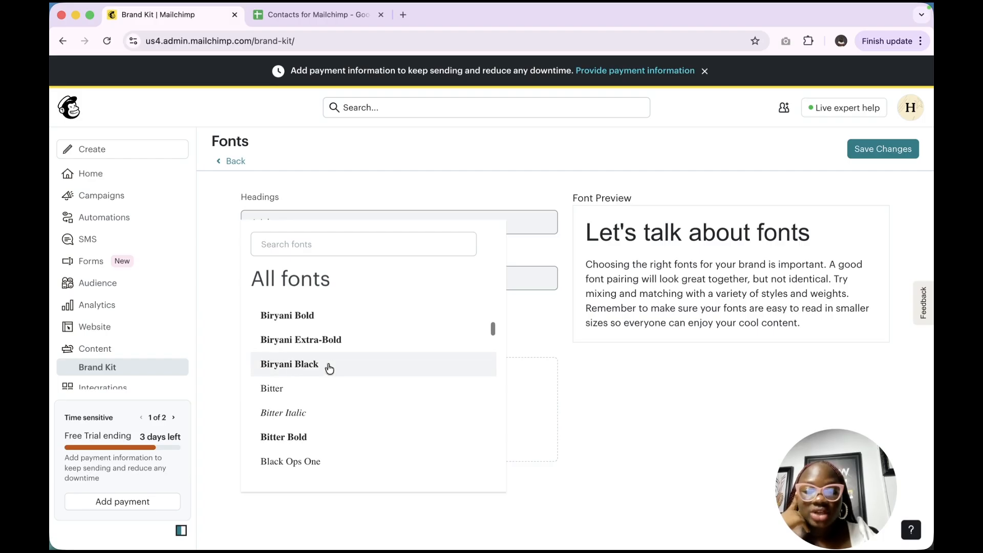
{"action": "left_click", "coordinate": [290, 443]}
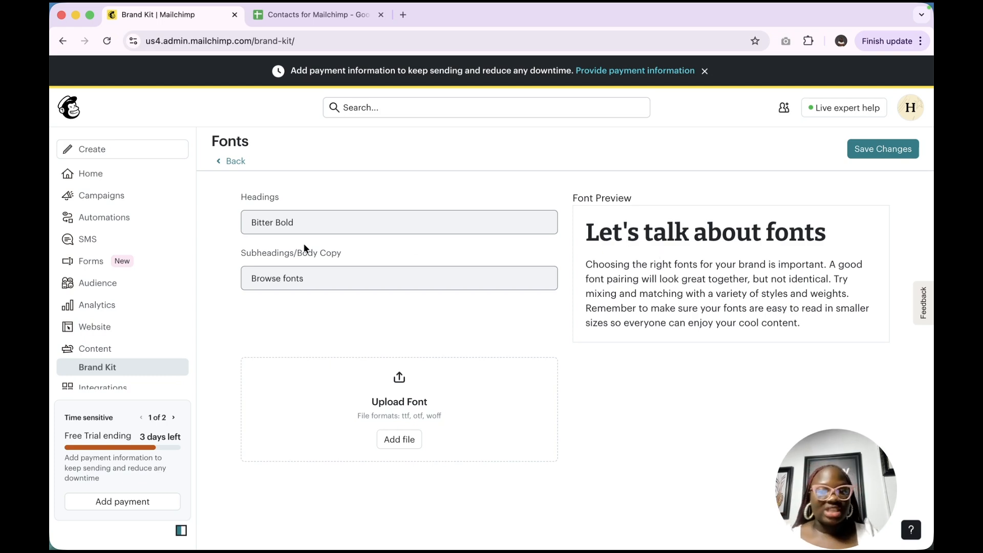
- Set the Subheadings/Body Copy font to Montserrat and save the font changes
{"action": "left_click", "coordinate": [299, 284]}
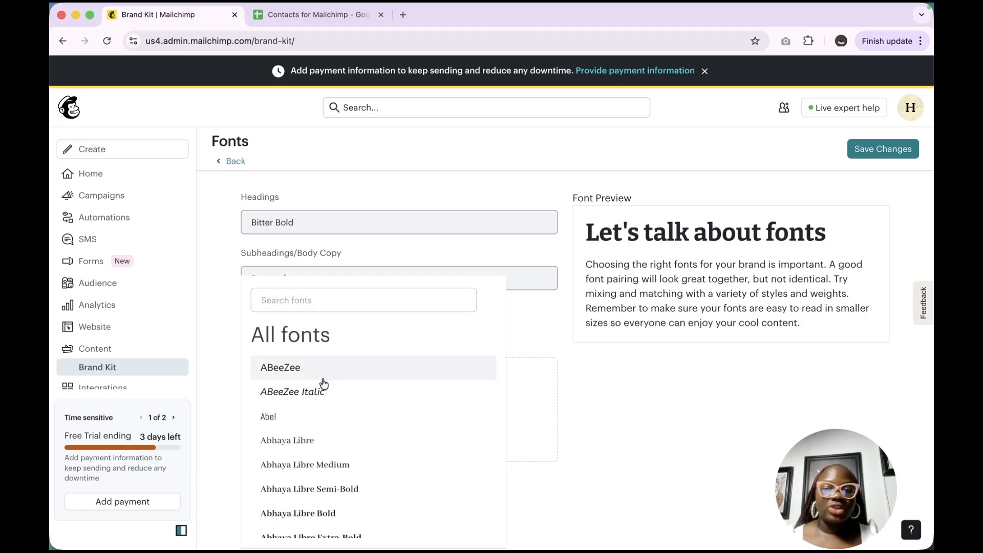
{"action": "scroll", "coordinate": [323, 384], "scroll_direction": "down", "scroll_amount": 1}
{"action": "left_click", "coordinate": [276, 305]}
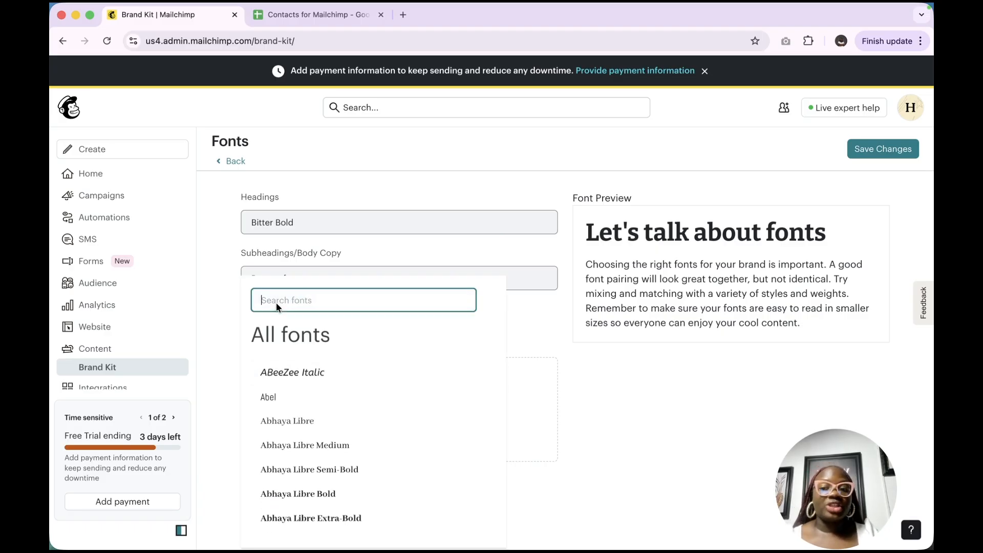
{"action": "type", "text": "mon"}
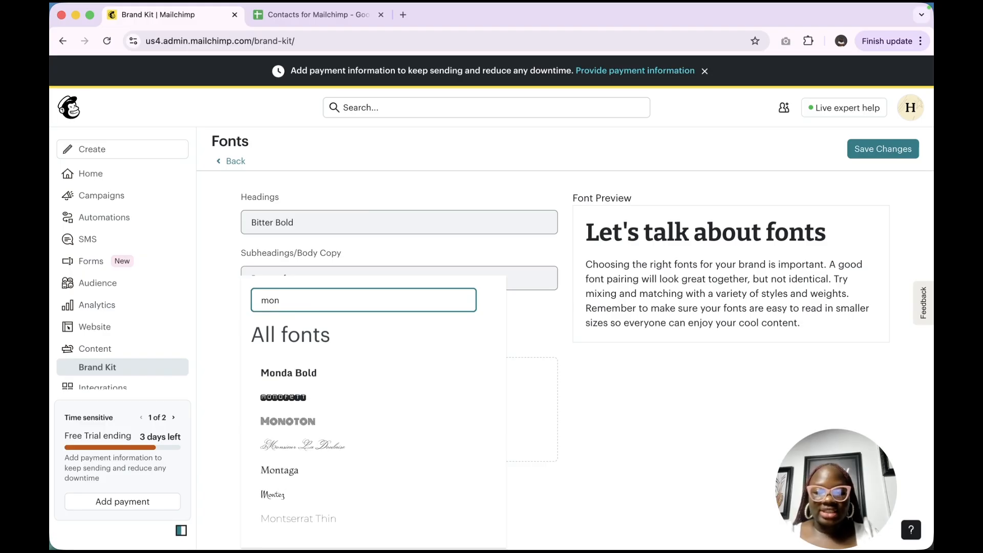
{"action": "type", "text": "t"}
{"action": "scroll", "coordinate": [334, 469], "scroll_direction": "down", "scroll_amount": 3}
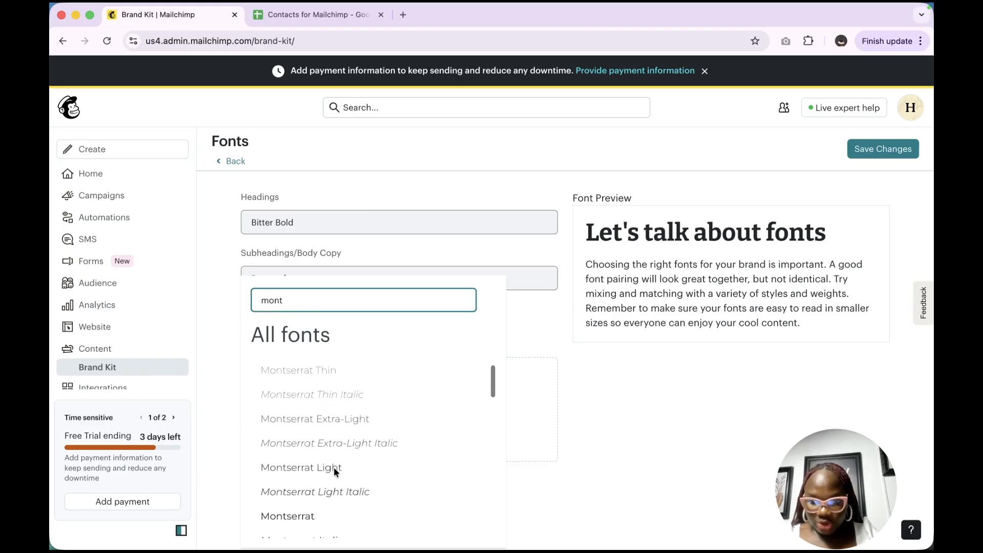
{"action": "scroll", "coordinate": [334, 470], "scroll_direction": "down", "scroll_amount": 2}
{"action": "left_click", "coordinate": [302, 448]}
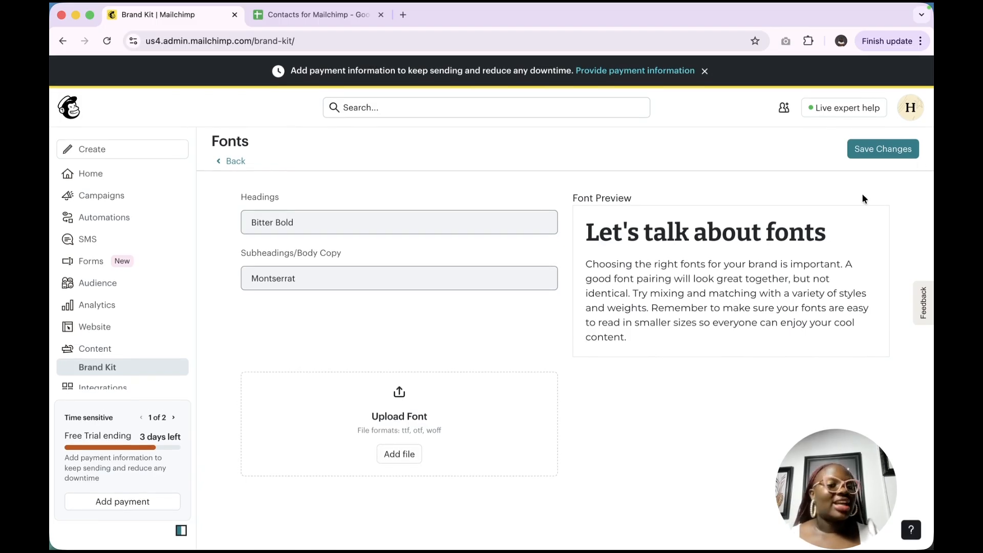
{"action": "left_click", "coordinate": [864, 154]}
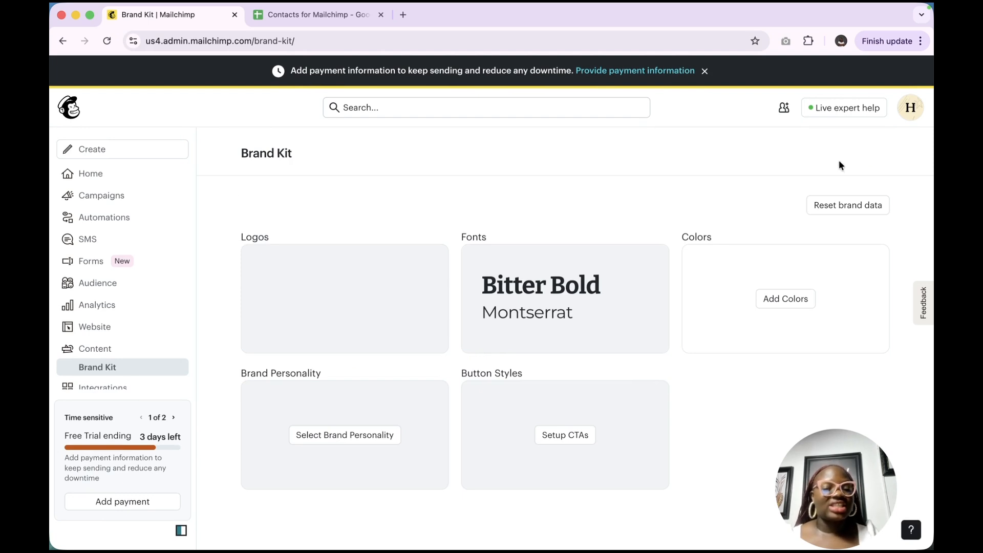
- Open the Brand Kit's color settings and add the red #C20505 as a primary color
{"action": "left_click", "coordinate": [772, 300]}
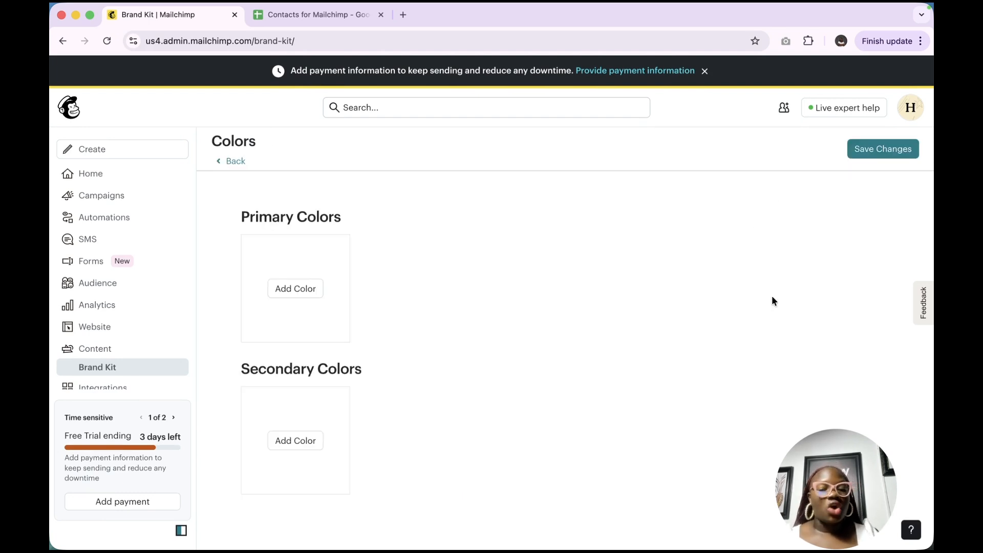
{"action": "left_click", "coordinate": [306, 296]}
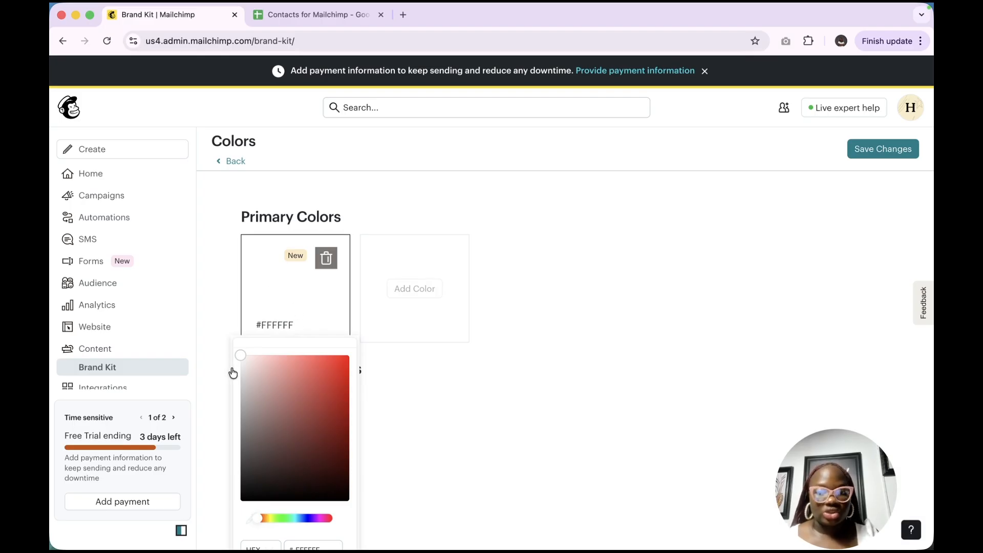
{"action": "left_click", "coordinate": [347, 394]}
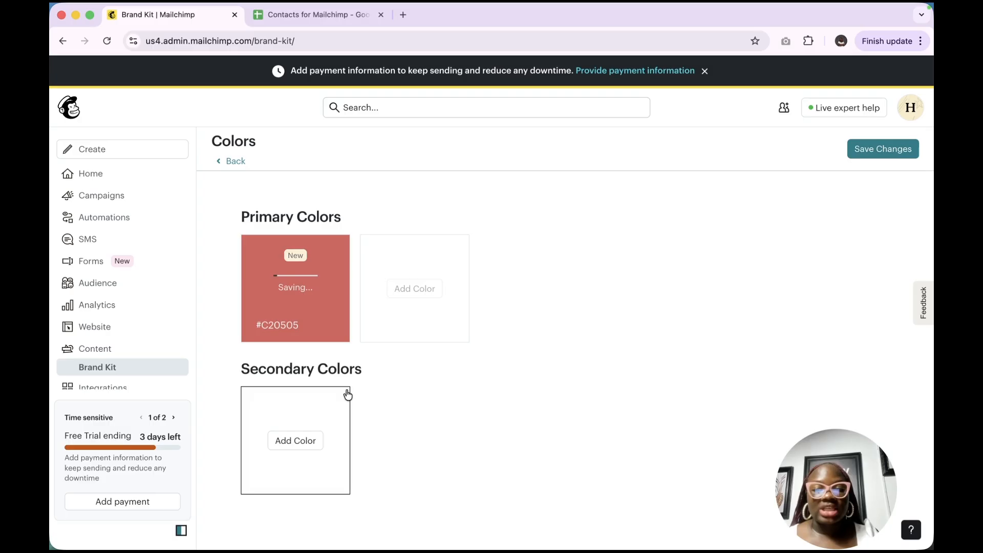
- Add the pink #DD2576 and the light red #EB4848 as additional primary colors
{"action": "left_click", "coordinate": [411, 290]}
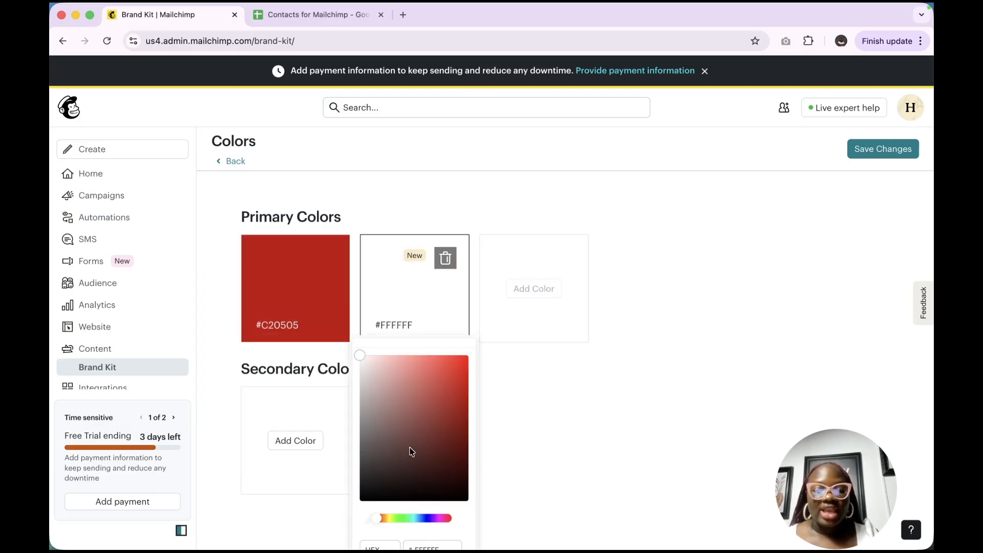
{"action": "scroll", "coordinate": [404, 486], "scroll_direction": "down", "scroll_amount": 1}
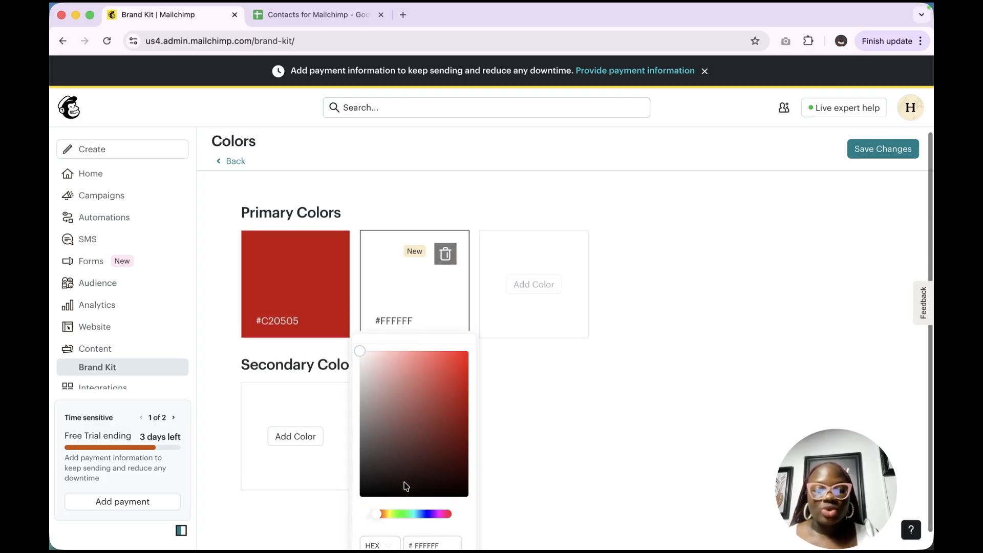
{"action": "left_click", "coordinate": [442, 514]}
{"action": "left_click", "coordinate": [450, 370]}
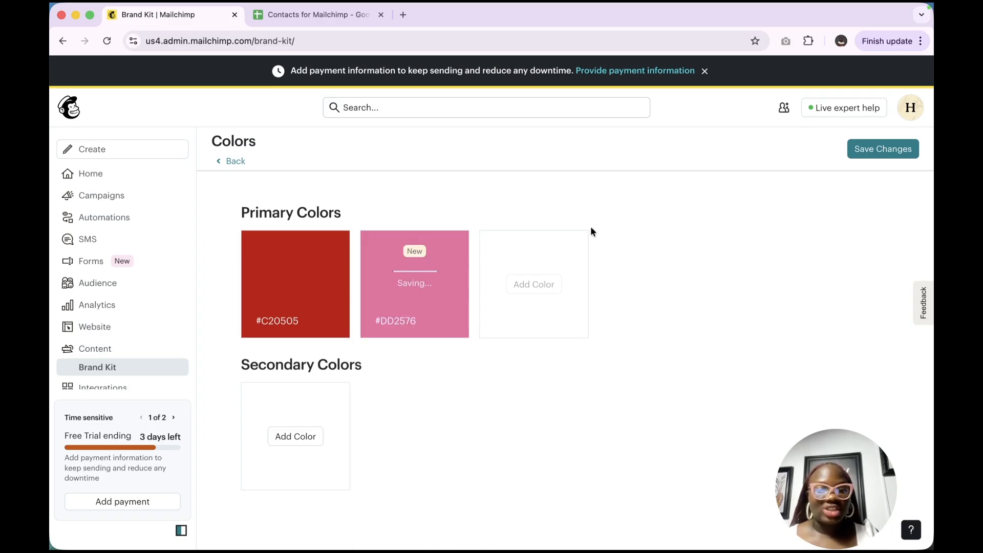
{"action": "left_click", "coordinate": [553, 284]}
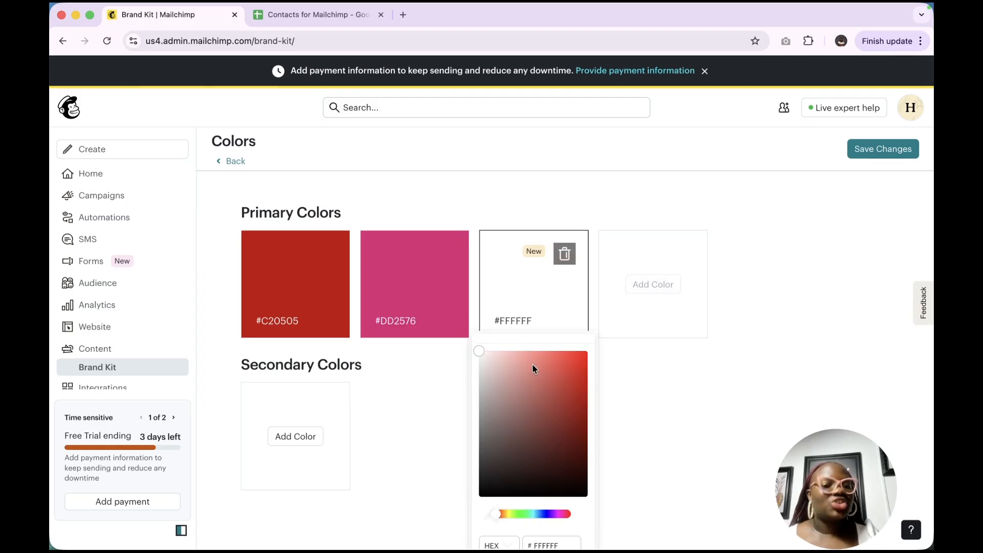
{"action": "left_click", "coordinate": [554, 361]}
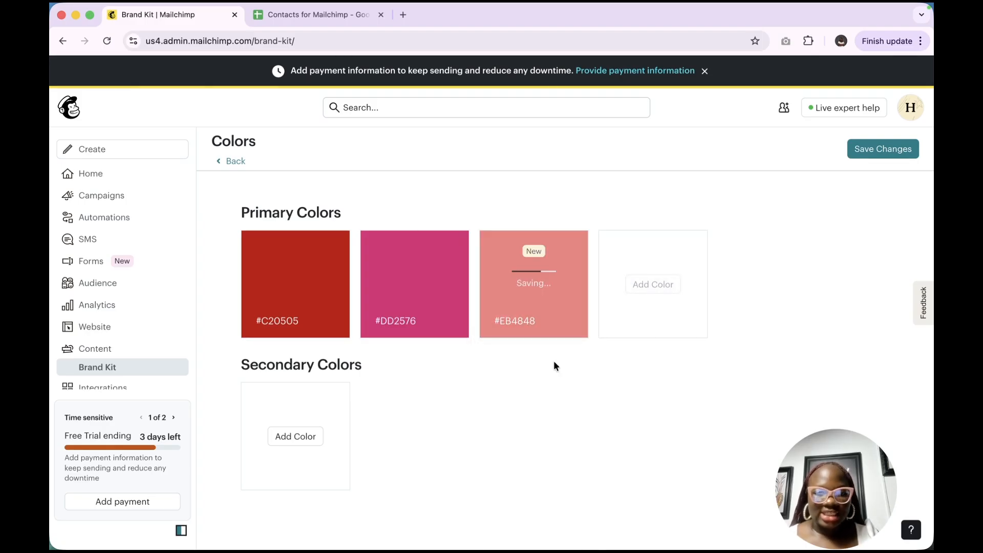
- Add the dark brown #352424 as the first secondary color
{"action": "scroll", "coordinate": [554, 360], "scroll_direction": "down", "scroll_amount": 1}
{"action": "left_click", "coordinate": [297, 431]}
{"action": "scroll", "coordinate": [302, 436], "scroll_direction": "down", "scroll_amount": 4}
{"action": "scroll", "coordinate": [303, 435], "scroll_direction": "down", "scroll_amount": 2}
{"action": "left_click", "coordinate": [277, 452]}
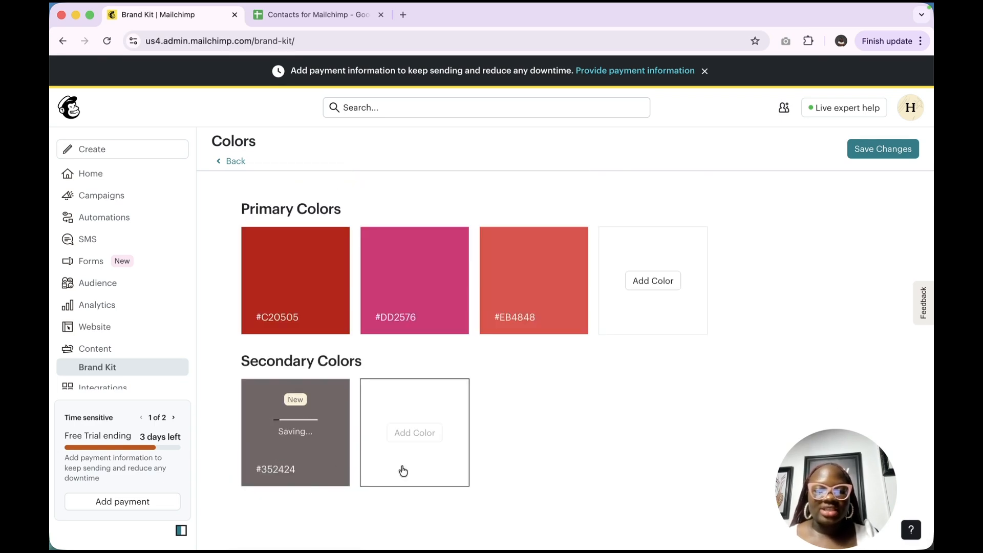
- Add #F5F0F0 and #050505 as further secondary colors and save the color changes
{"action": "left_click", "coordinate": [418, 433]}
{"action": "scroll", "coordinate": [420, 437], "scroll_direction": "down", "scroll_amount": 5}
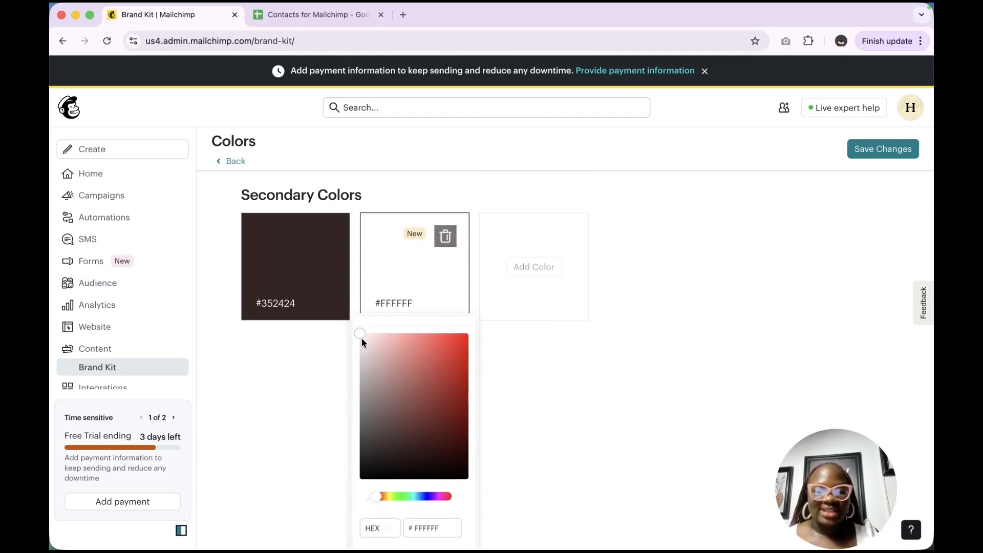
{"action": "left_click", "coordinate": [362, 342]}
{"action": "left_click", "coordinate": [534, 434]}
{"action": "scroll", "coordinate": [533, 441], "scroll_direction": "down", "scroll_amount": 5}
{"action": "left_click", "coordinate": [484, 476]}
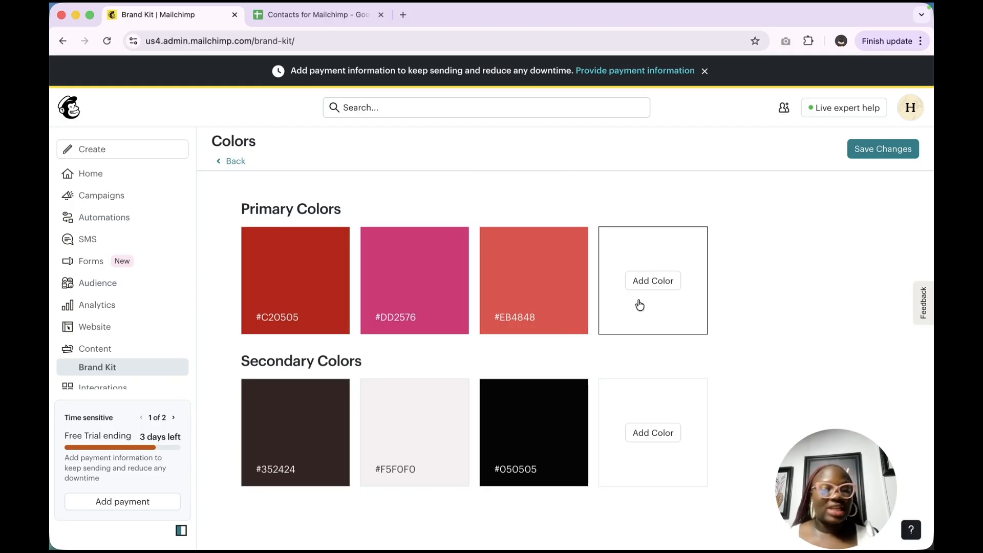
{"action": "left_click", "coordinate": [866, 145]}
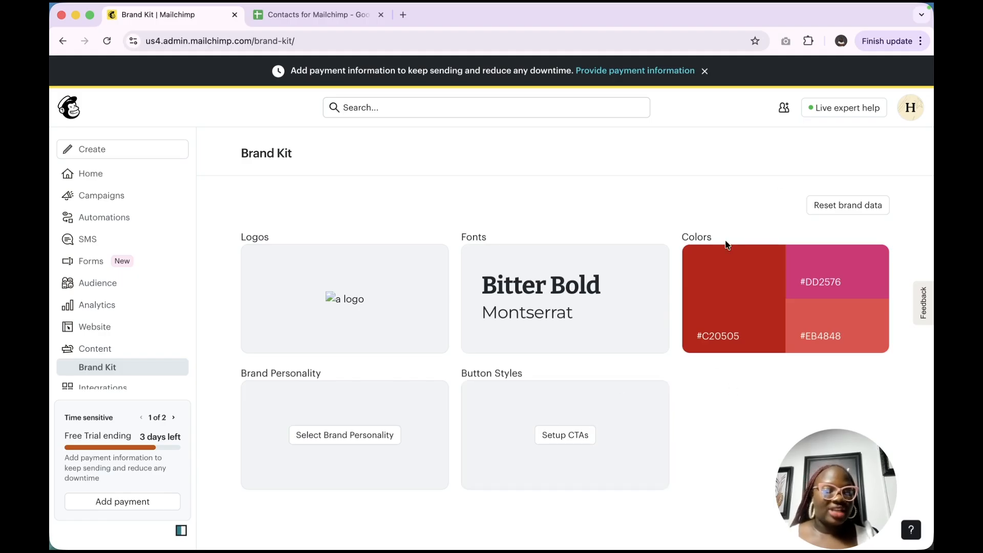
- Open the Brand Personality settings and choose the Craftsman personality trait
{"action": "left_click", "coordinate": [383, 444]}
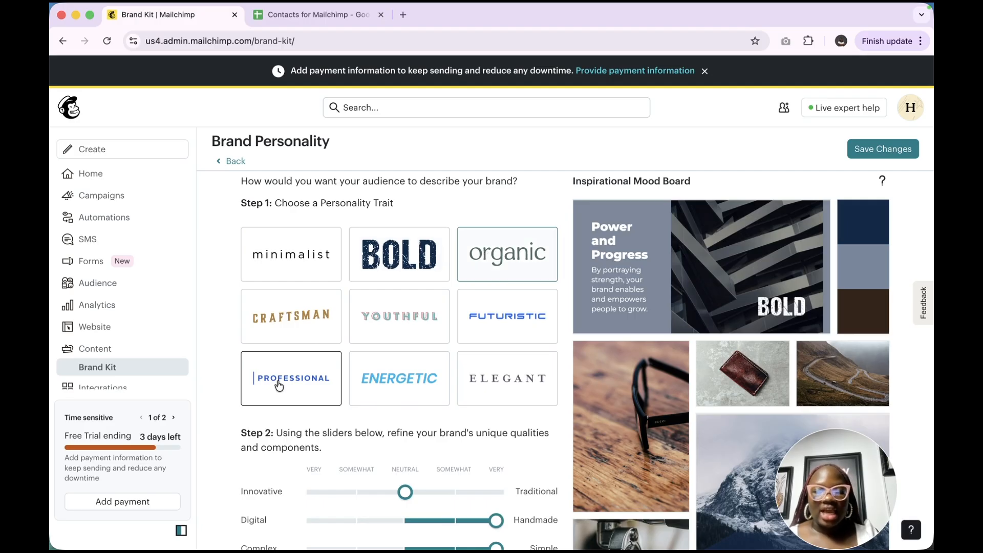
{"action": "left_click", "coordinate": [290, 325]}
{"action": "scroll", "coordinate": [291, 324], "scroll_direction": "down", "scroll_amount": 5}
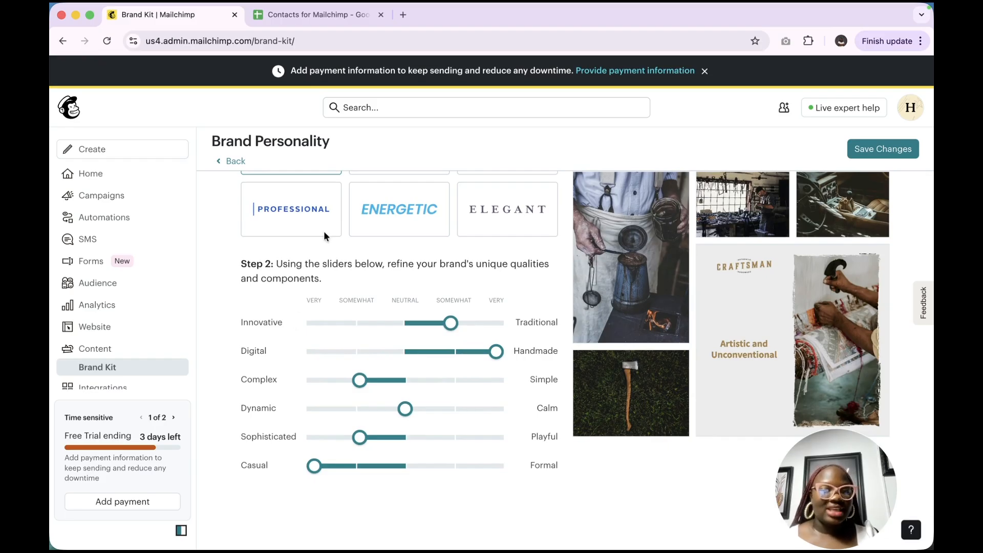
{"action": "scroll", "coordinate": [336, 244], "scroll_direction": "up", "scroll_amount": 1}
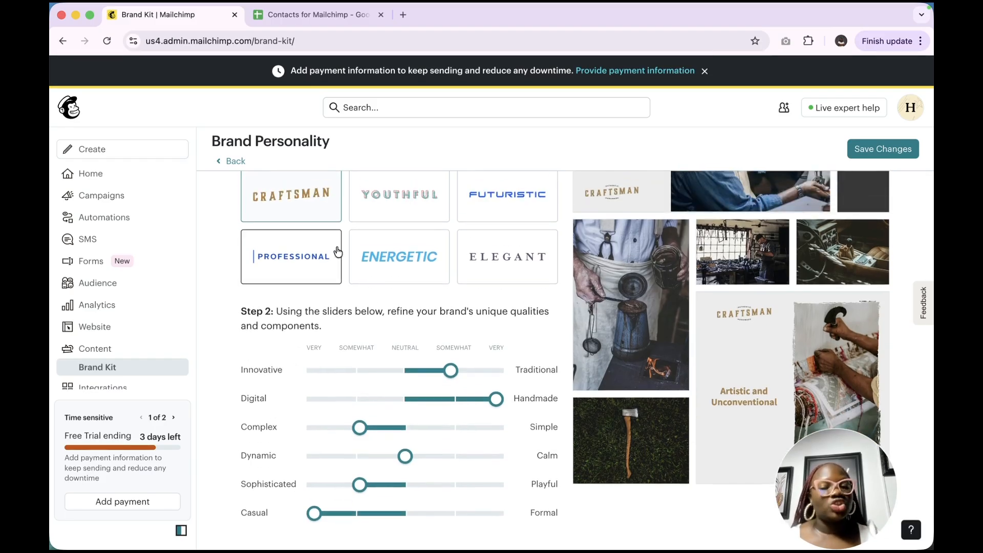
- Change the brand's personality trait to Professional
{"action": "scroll", "coordinate": [309, 261], "scroll_direction": "up", "scroll_amount": 3}
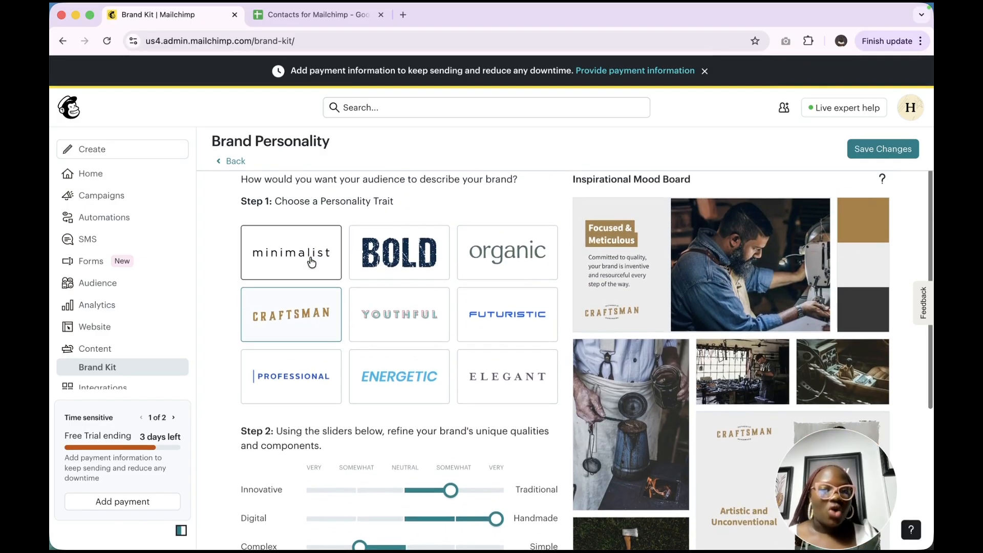
{"action": "left_click", "coordinate": [283, 382]}
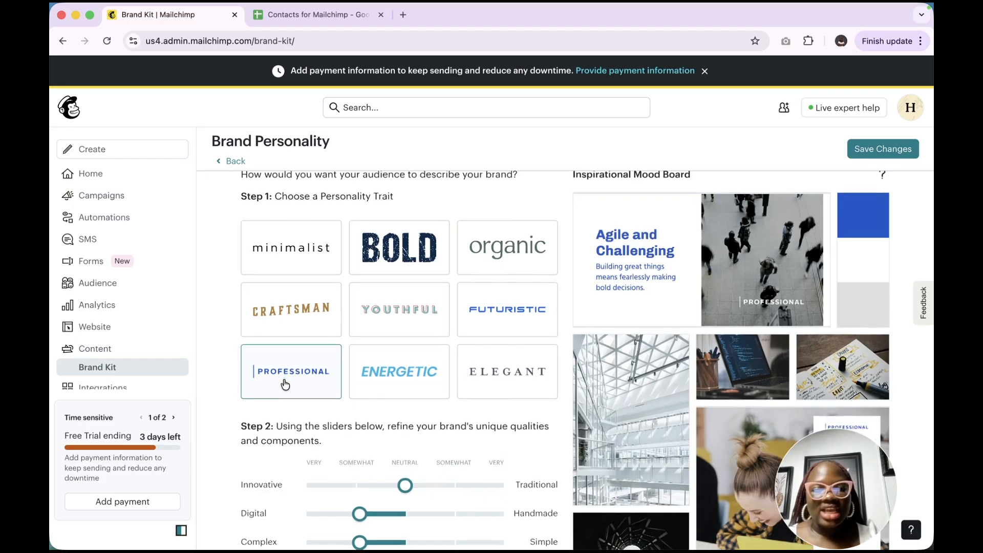
{"action": "scroll", "coordinate": [285, 384], "scroll_direction": "down", "scroll_amount": 3}
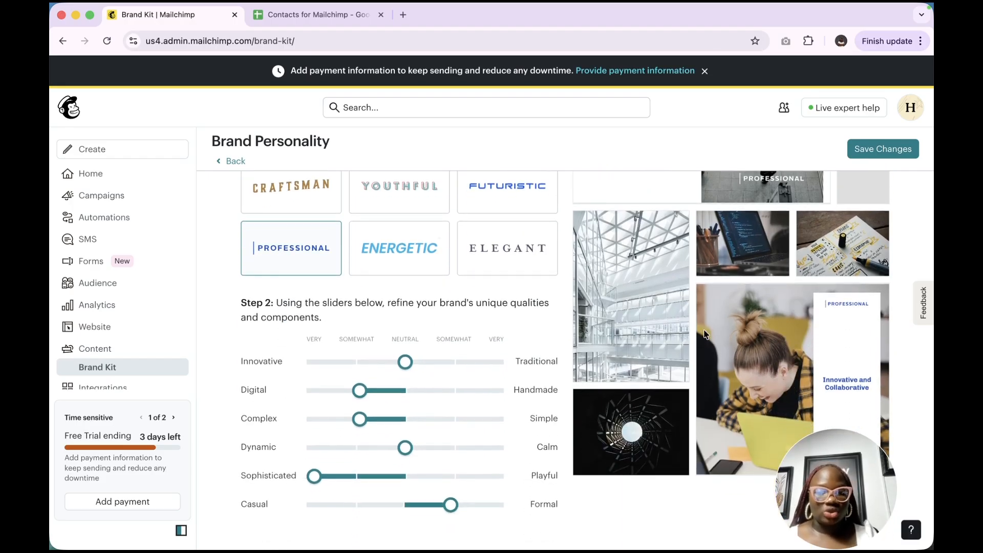
{"action": "scroll", "coordinate": [297, 356], "scroll_direction": "down", "scroll_amount": 3}
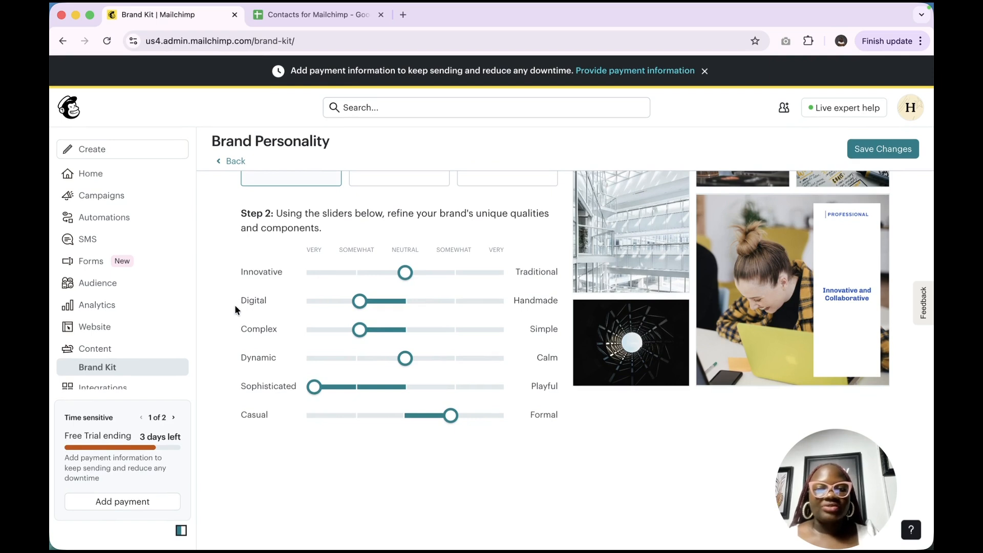
- Refine the brand qualities to somewhat Handmade, somewhat Simple and very Innovative, and save the personality changes
{"action": "left_click_drag", "start_coordinate": [359, 302], "coordinate": [432, 300]}
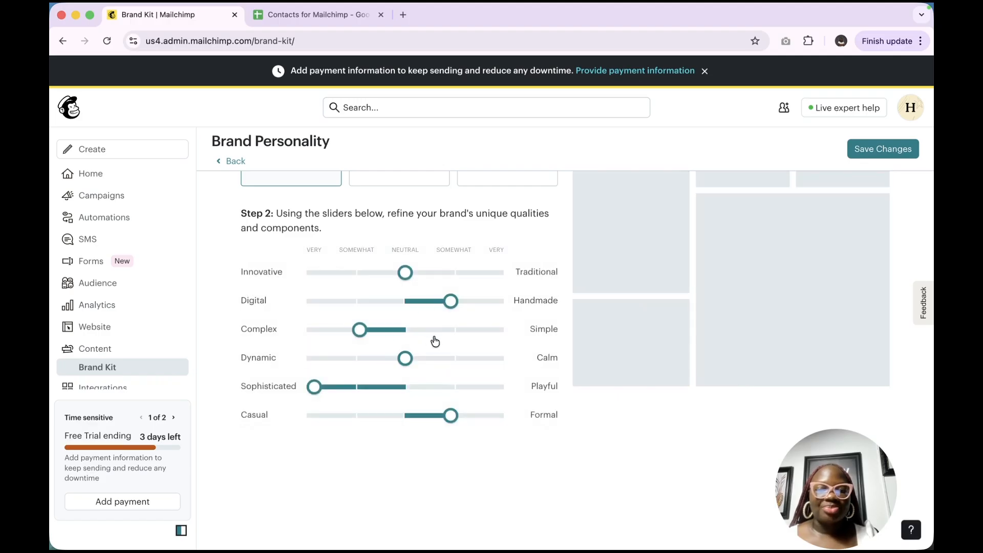
{"action": "left_click_drag", "start_coordinate": [444, 334], "coordinate": [444, 333]}
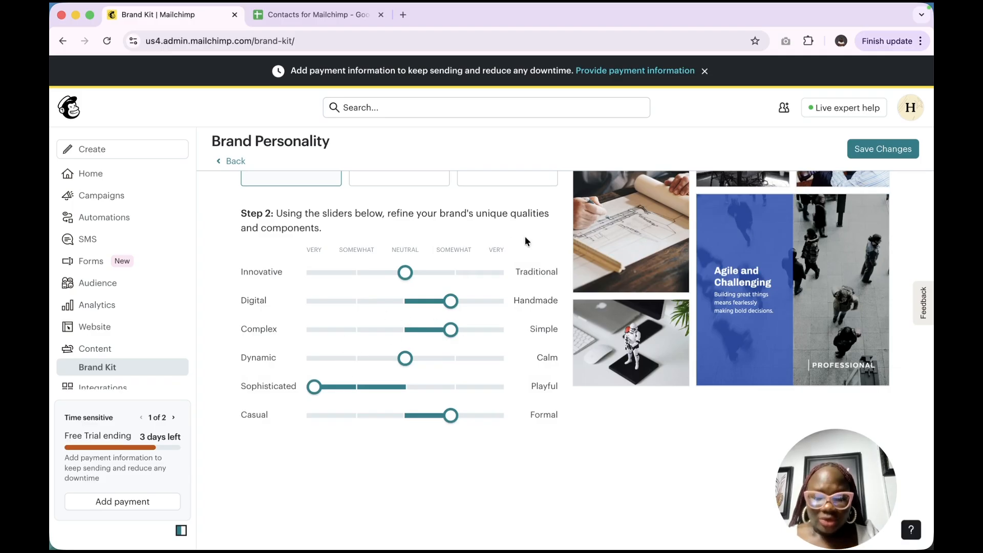
{"action": "left_click", "coordinate": [308, 273]}
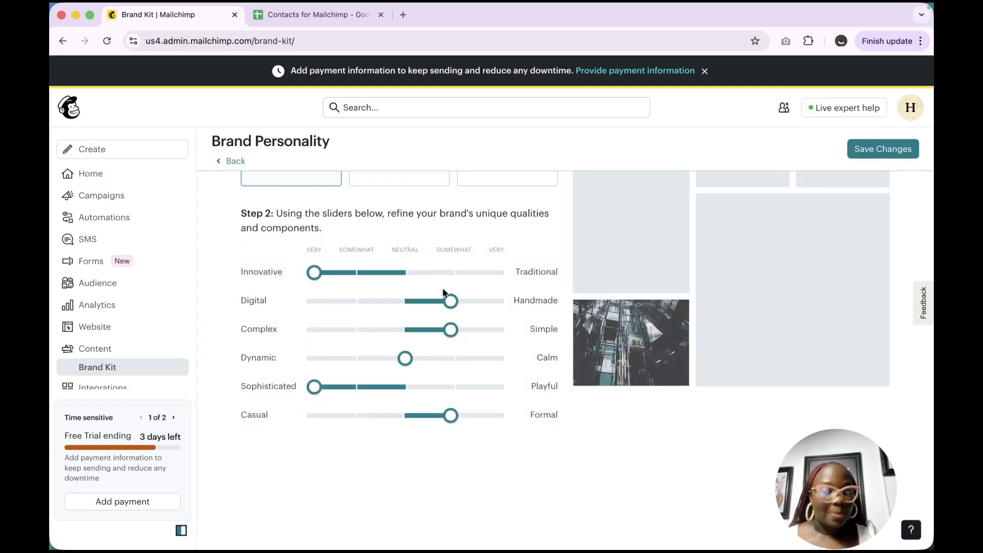
{"action": "scroll", "coordinate": [443, 287], "scroll_direction": "up", "scroll_amount": 5}
{"action": "scroll", "coordinate": [442, 288], "scroll_direction": "down", "scroll_amount": 4}
{"action": "left_click", "coordinate": [880, 149]}
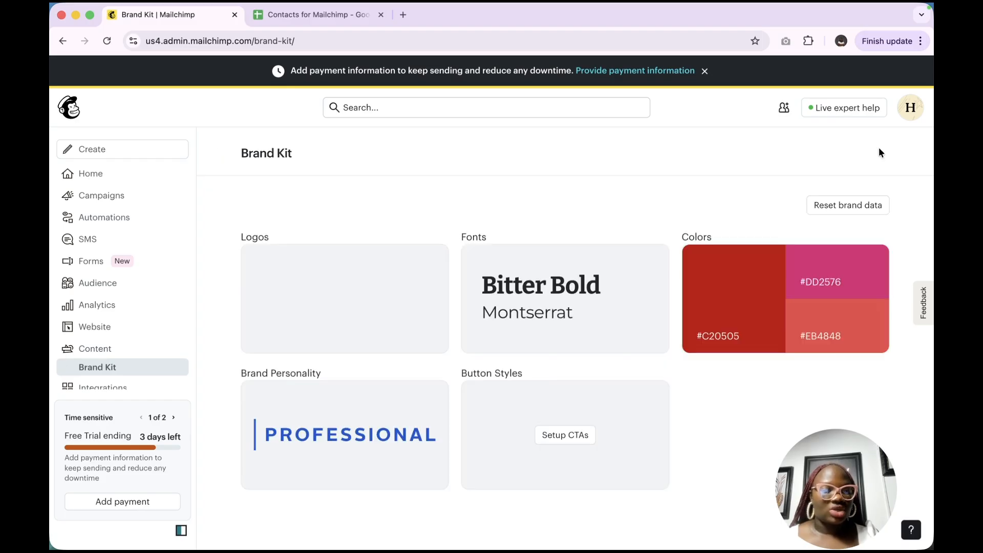
- Open the Brand Kit's button styles and add a primary button with the Pill shape and Filled style
{"action": "left_click", "coordinate": [577, 441]}
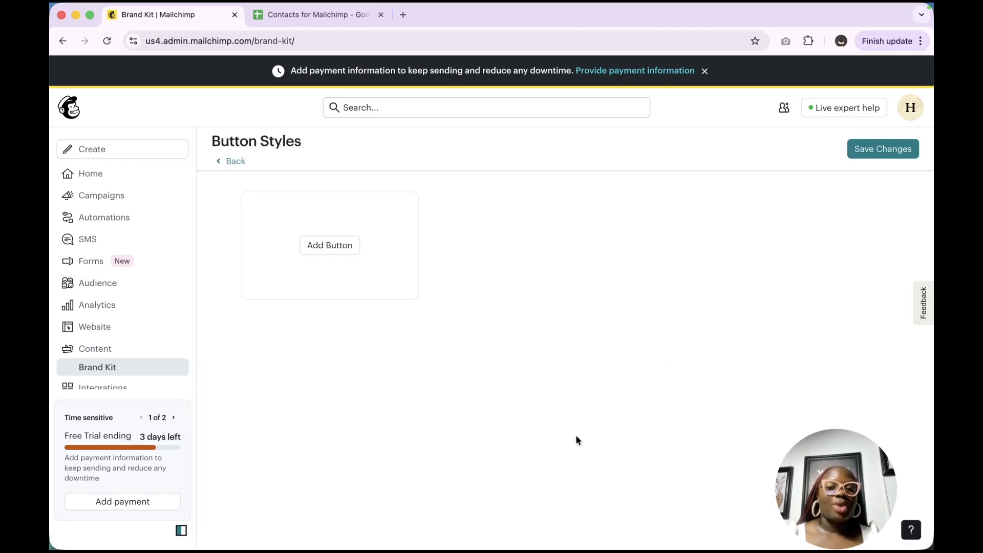
{"action": "left_click", "coordinate": [336, 247]}
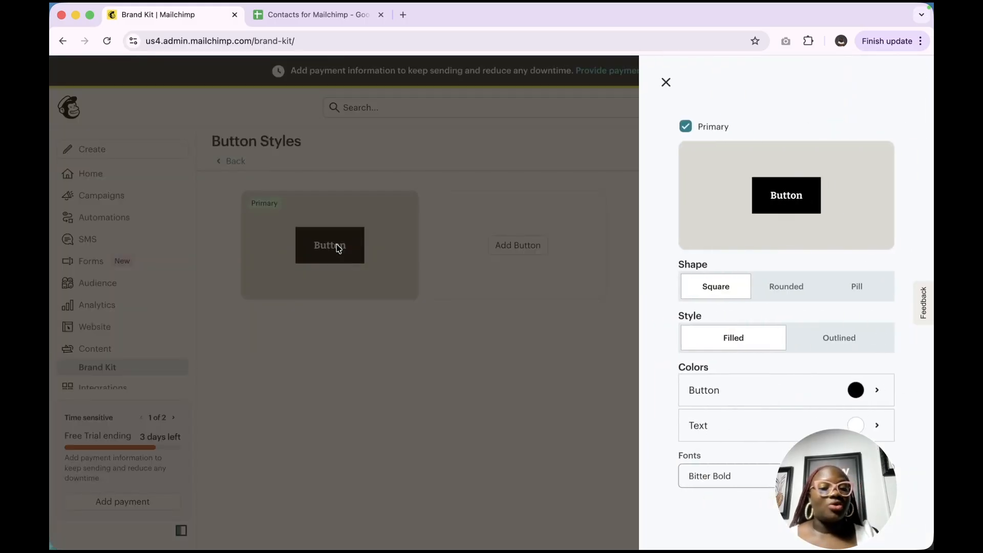
{"action": "left_click_drag", "start_coordinate": [830, 514], "coordinate": [500, 513]}
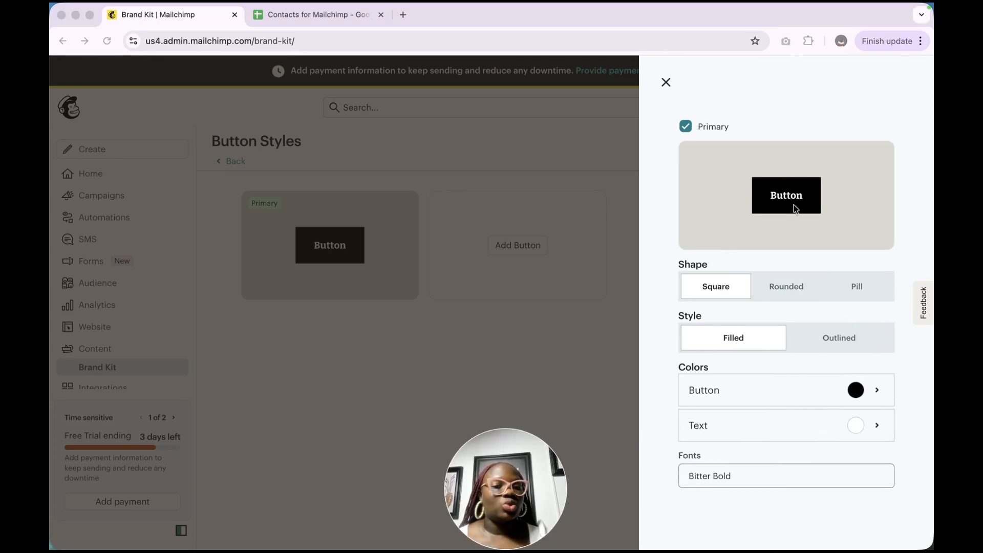
{"action": "left_click", "coordinate": [784, 293]}
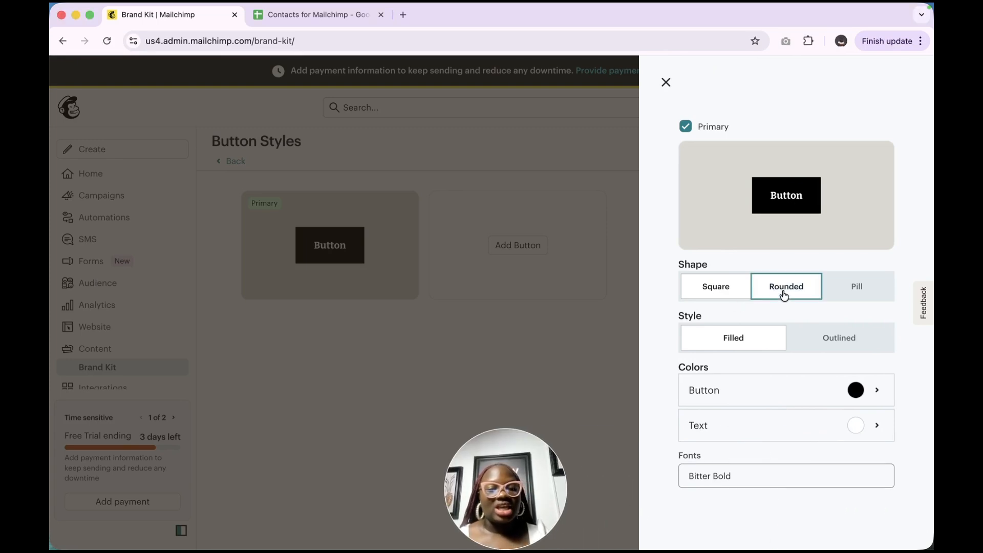
{"action": "left_click", "coordinate": [845, 288]}
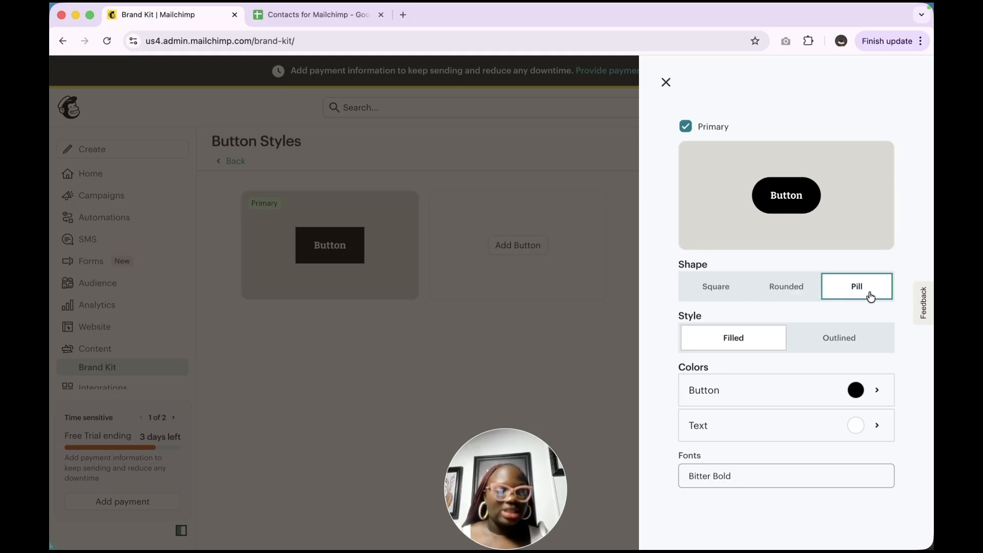
{"action": "left_click", "coordinate": [843, 338]}
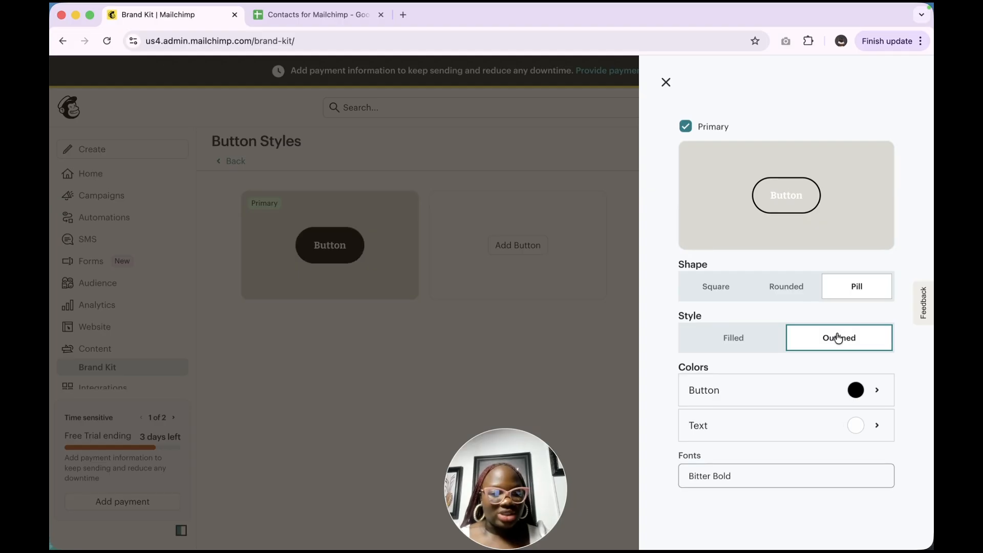
{"action": "left_click", "coordinate": [736, 343]}
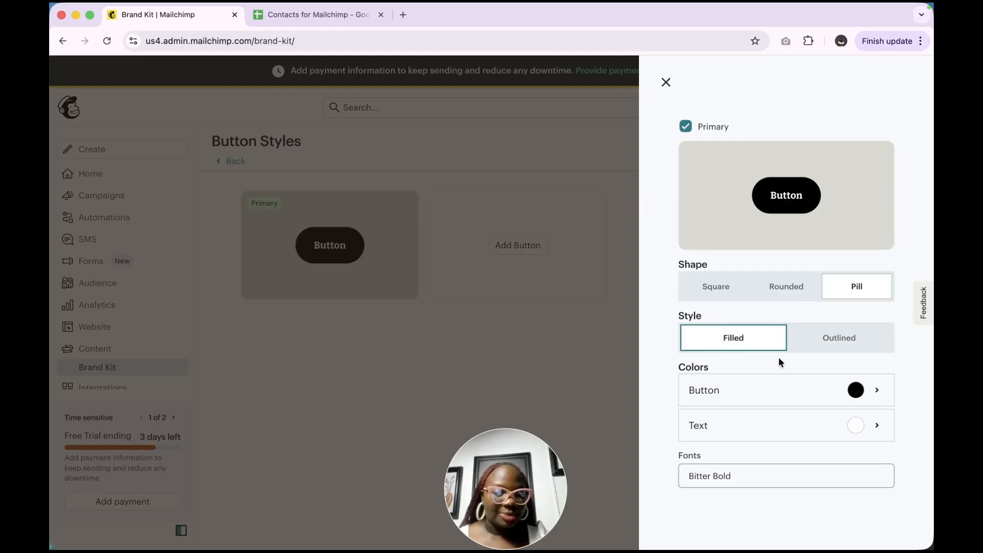
- Set the primary button's color to the brand red #EB4848 and its text color to the brand black
{"action": "left_click", "coordinate": [858, 393]}
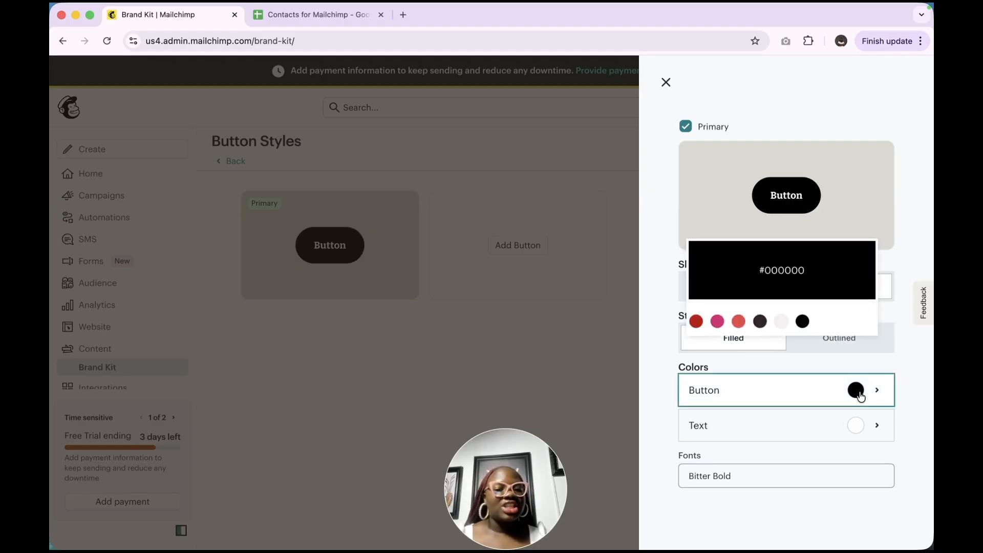
{"action": "left_click", "coordinate": [739, 322]}
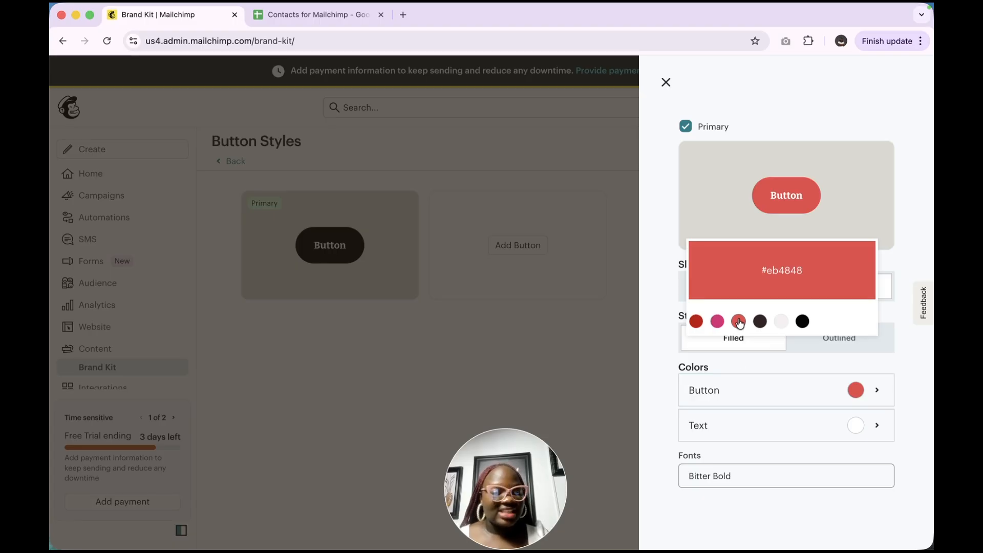
{"action": "left_click", "coordinate": [813, 436]}
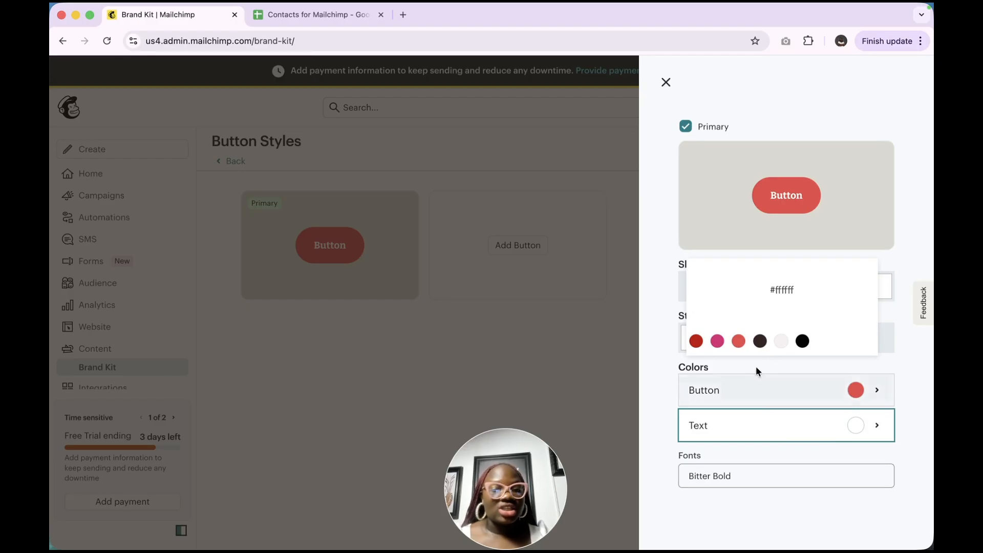
{"action": "left_click", "coordinate": [802, 341]}
{"action": "left_click", "coordinate": [647, 413]}
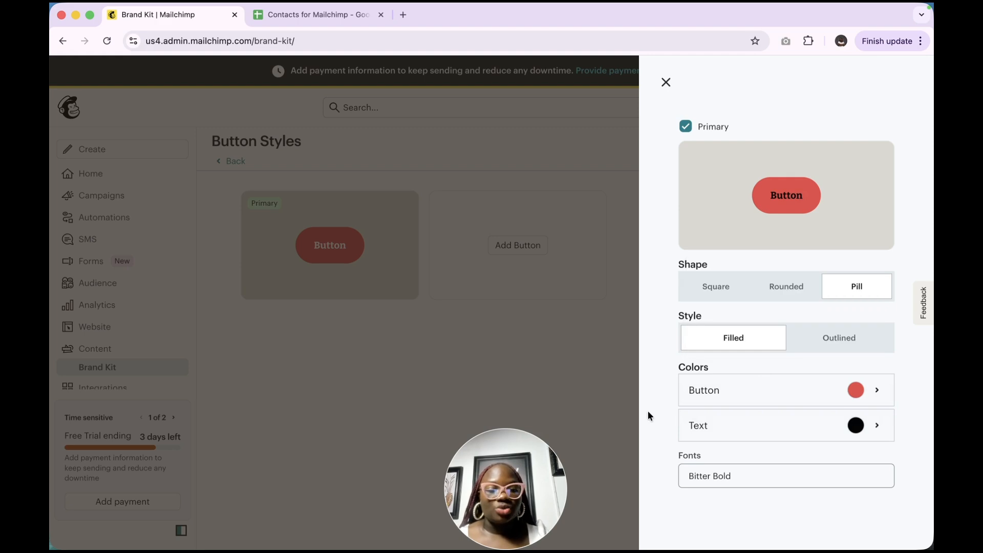
- Browse the fonts available for the primary button's text and close the font list without choosing another one
{"action": "scroll", "coordinate": [774, 515], "scroll_direction": "down", "scroll_amount": 1}
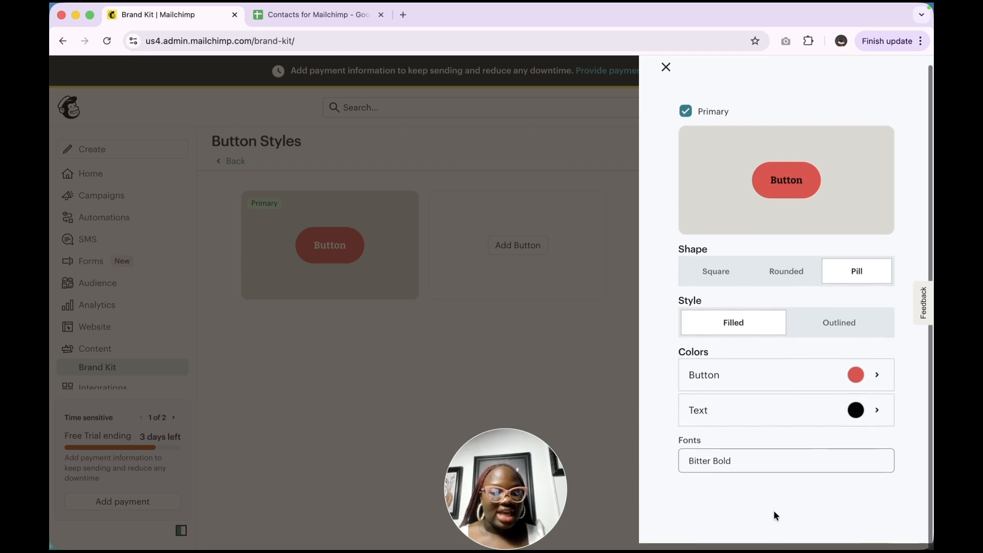
{"action": "left_click", "coordinate": [767, 474]}
{"action": "scroll", "coordinate": [765, 468], "scroll_direction": "down", "scroll_amount": 5}
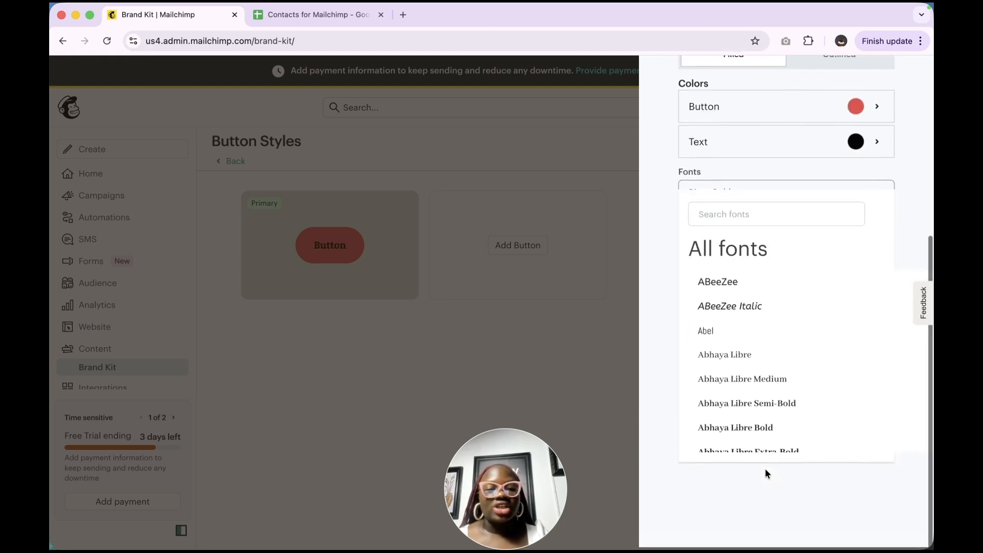
{"action": "scroll", "coordinate": [742, 358], "scroll_direction": "down", "scroll_amount": 10}
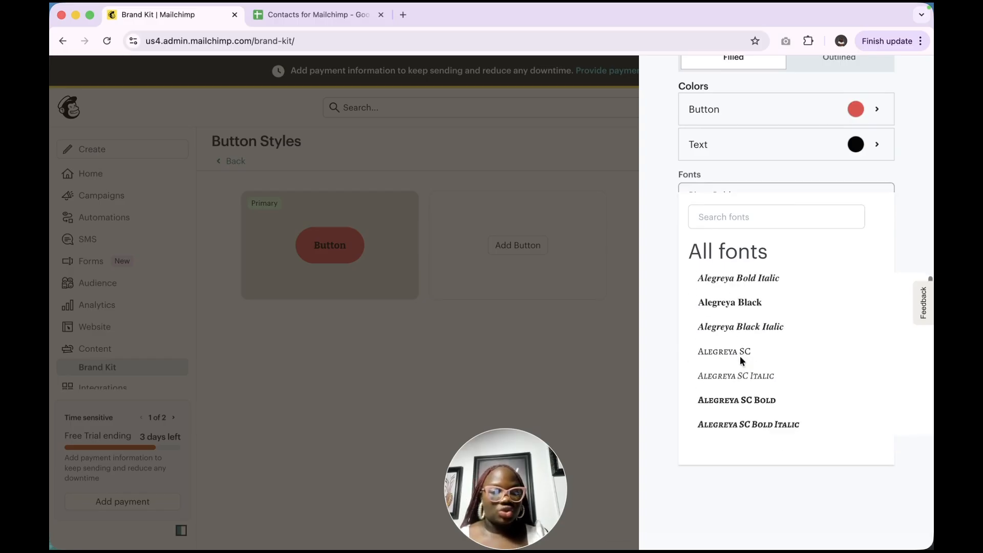
{"action": "left_click", "coordinate": [643, 338]}
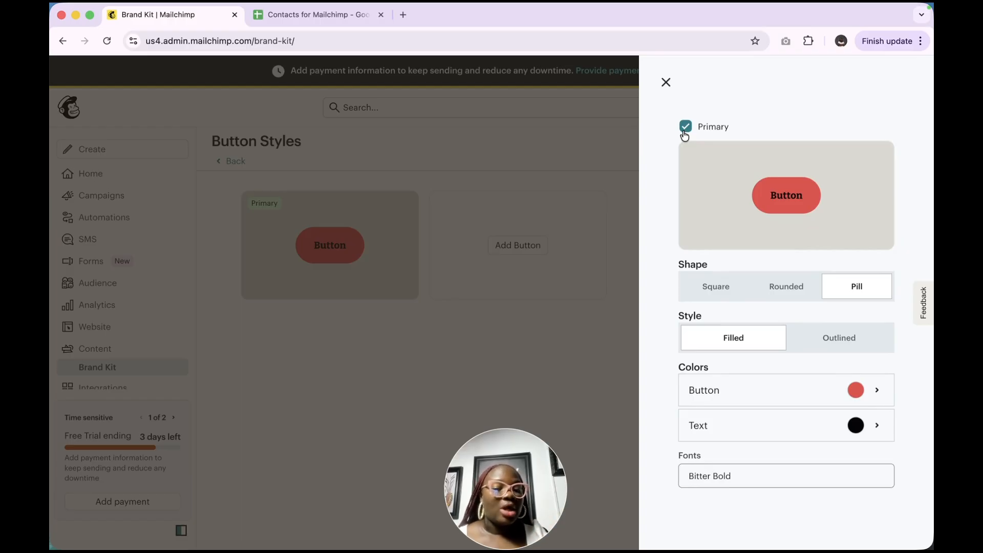
- Finish the primary button's settings and add a second, non-primary button with the Square shape
{"action": "left_click", "coordinate": [664, 87]}
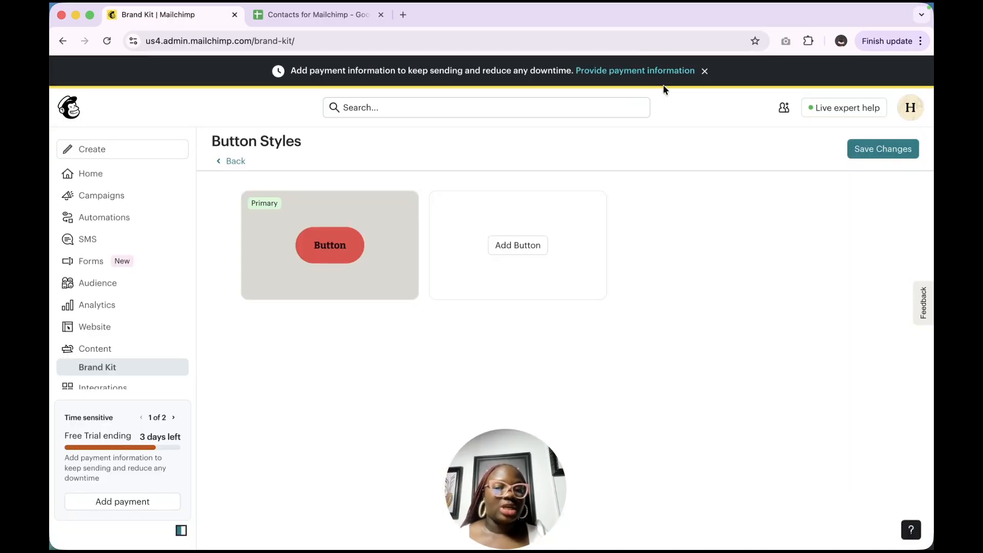
{"action": "left_click", "coordinate": [511, 244]}
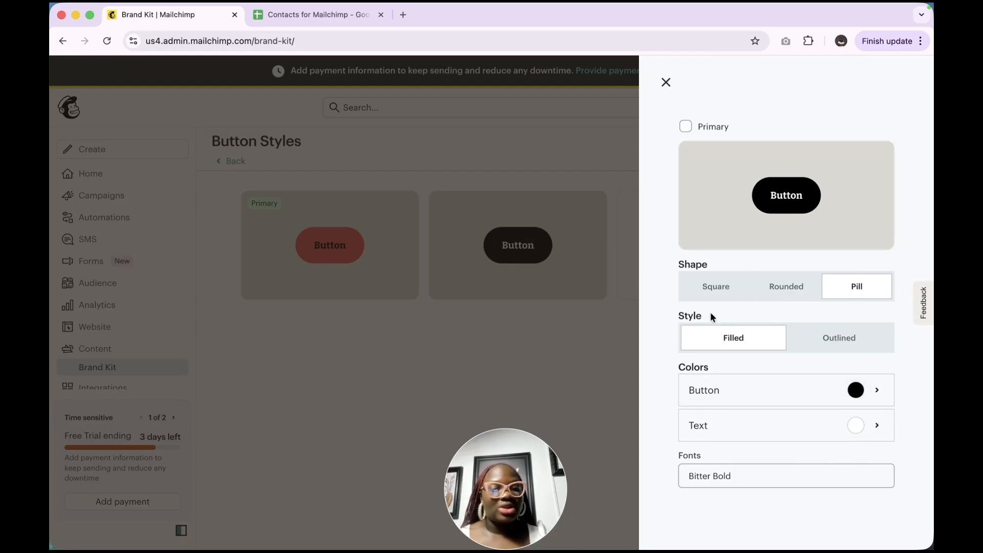
{"action": "left_click", "coordinate": [782, 294]}
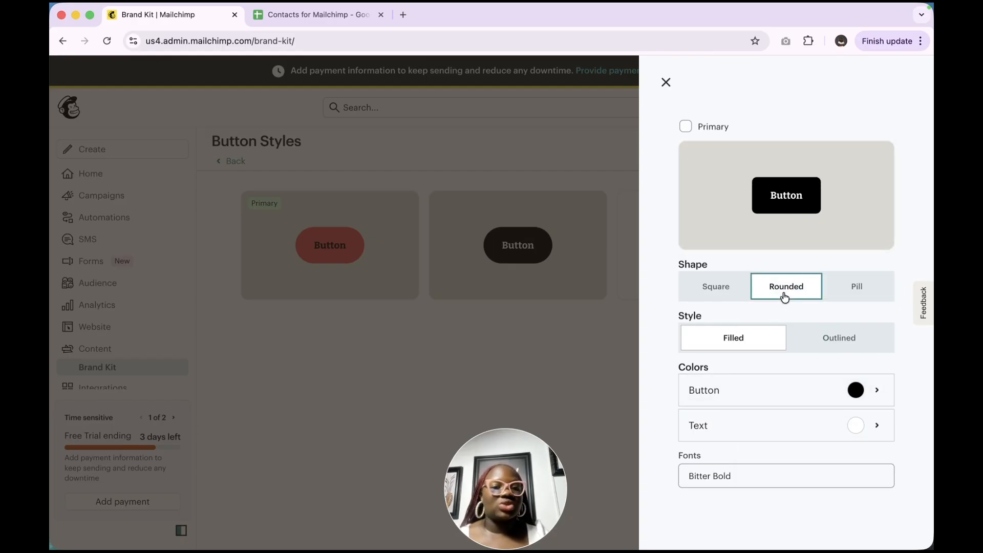
{"action": "left_click", "coordinate": [720, 291]}
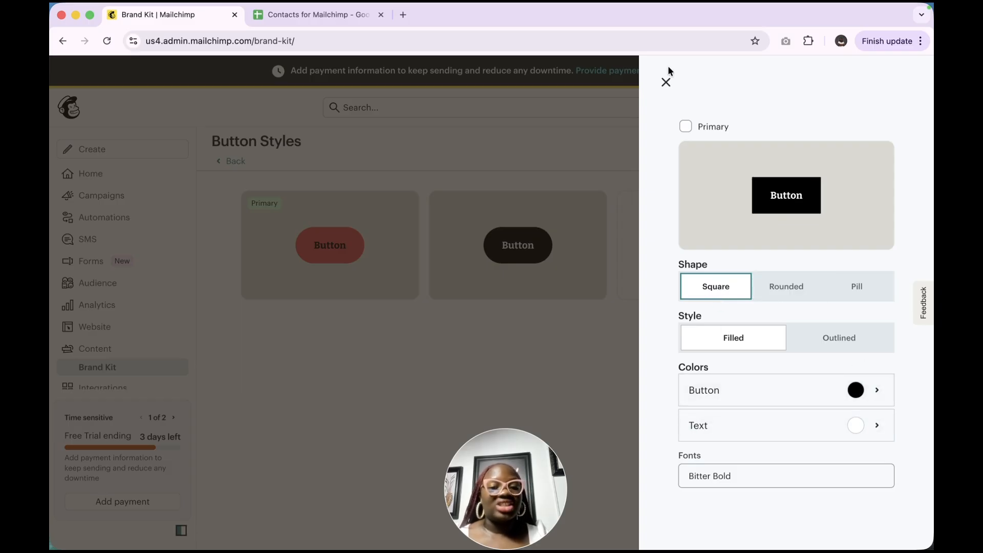
{"action": "left_click", "coordinate": [665, 83]}
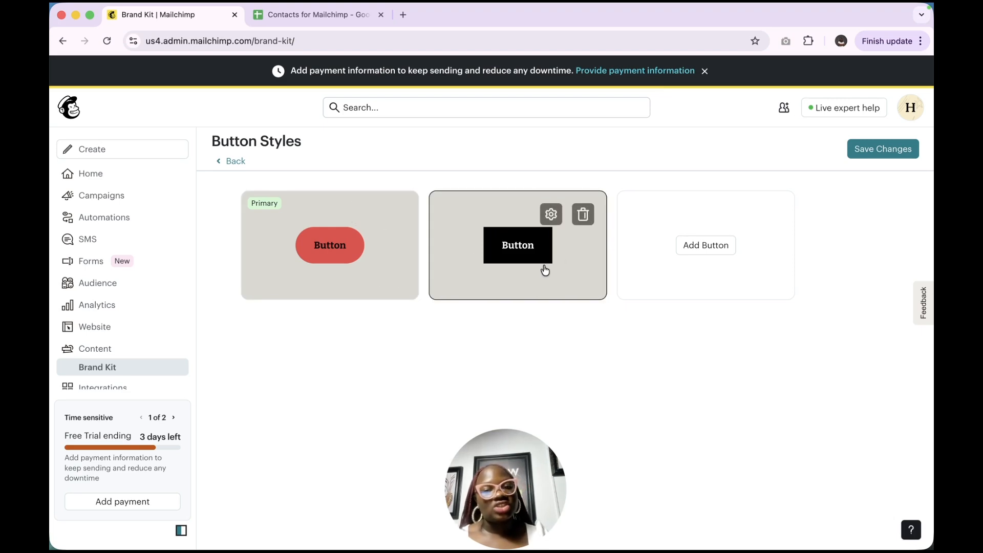
- Review the square button's settings without changing them, and save the button style changes to the Brand Kit
{"action": "left_click", "coordinate": [551, 214]}
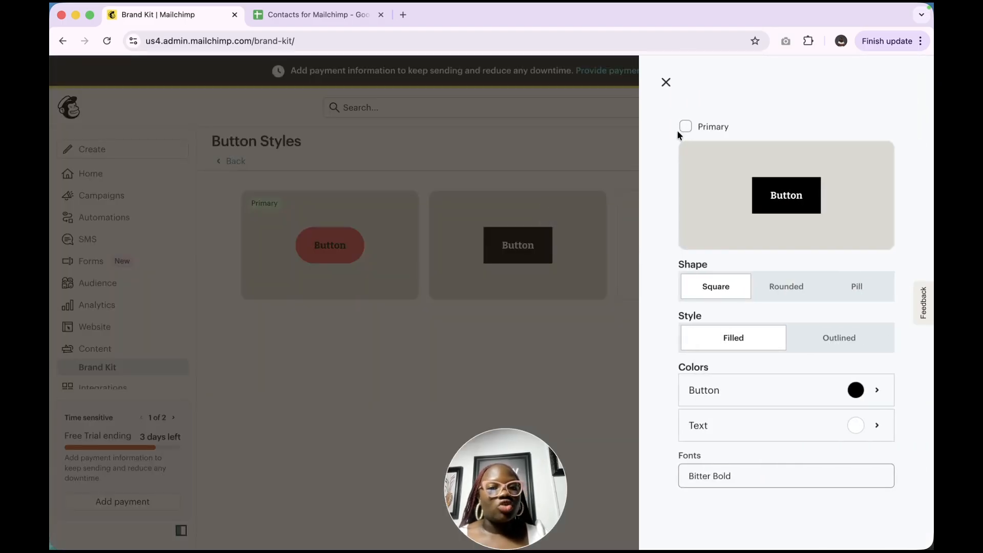
{"action": "left_click", "coordinate": [665, 83]}
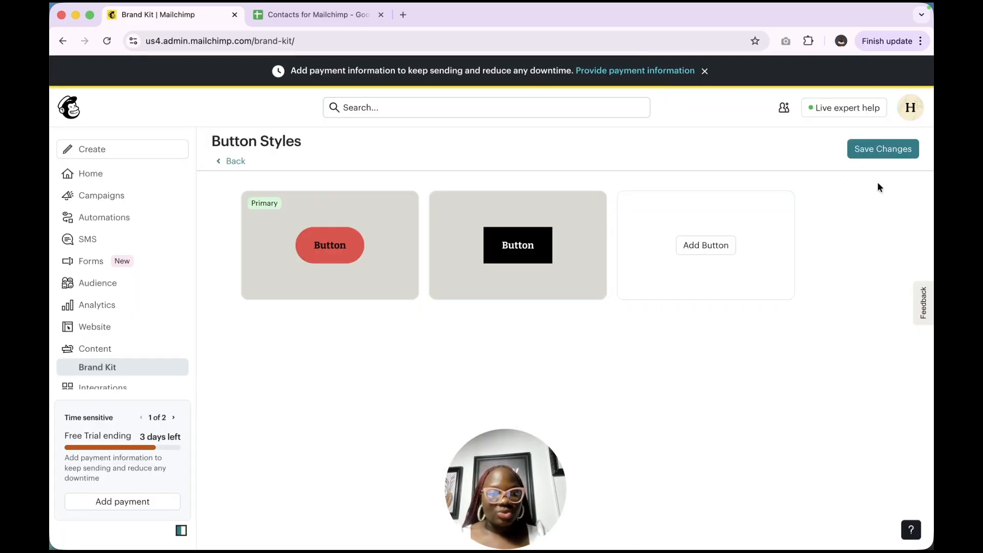
{"action": "left_click", "coordinate": [890, 152]}
{"action": "left_click_drag", "start_coordinate": [509, 527], "coordinate": [833, 527]}
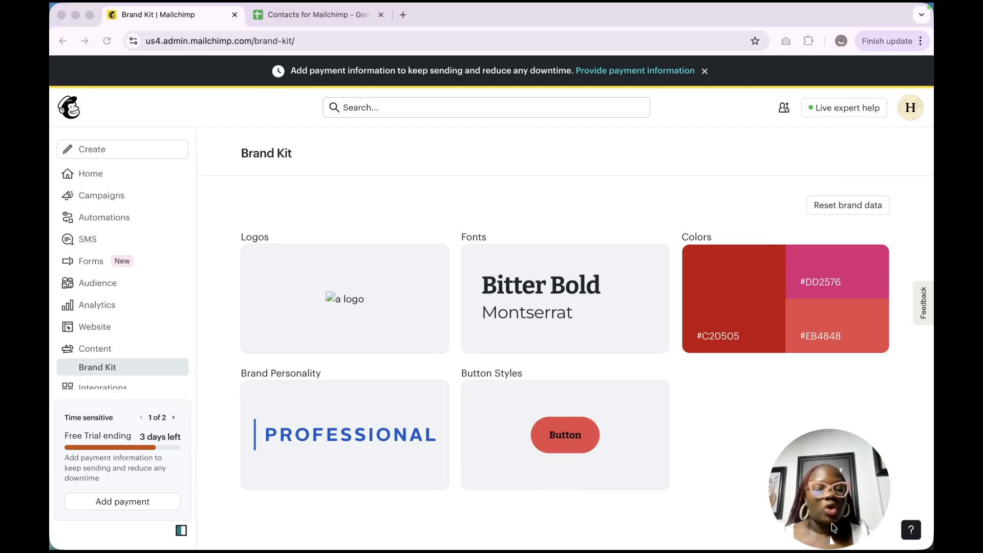